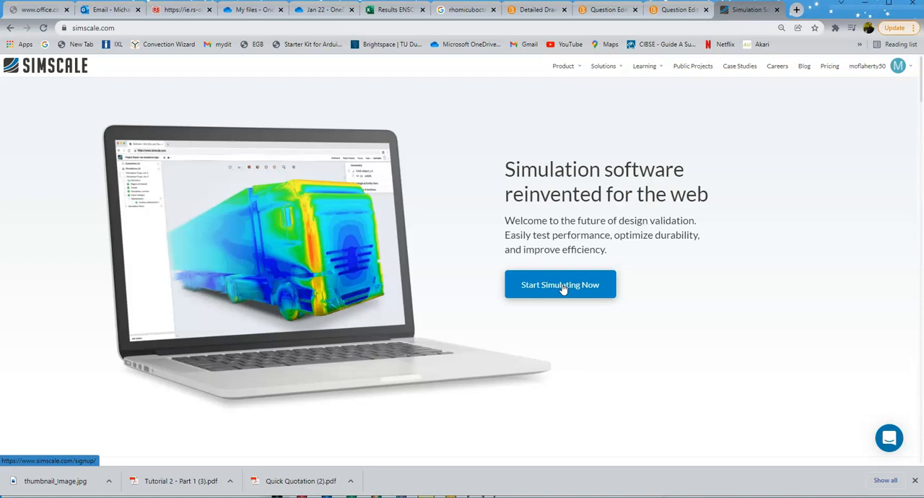
Step: Go to the SimScale login page and sign in to the existing account
click(562, 288)
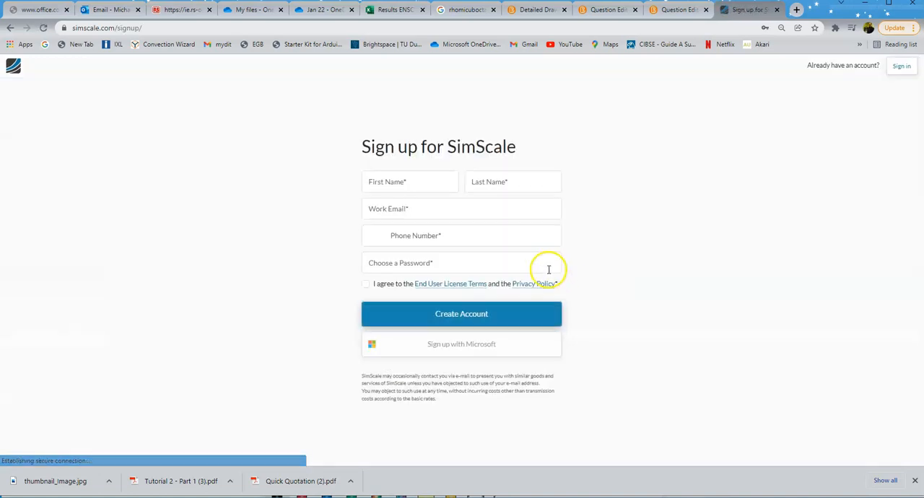
click(902, 66)
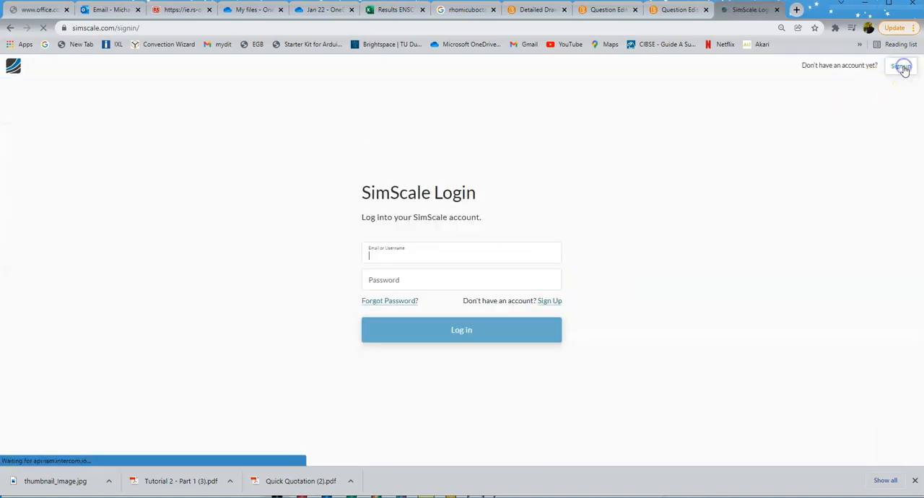
click(443, 298)
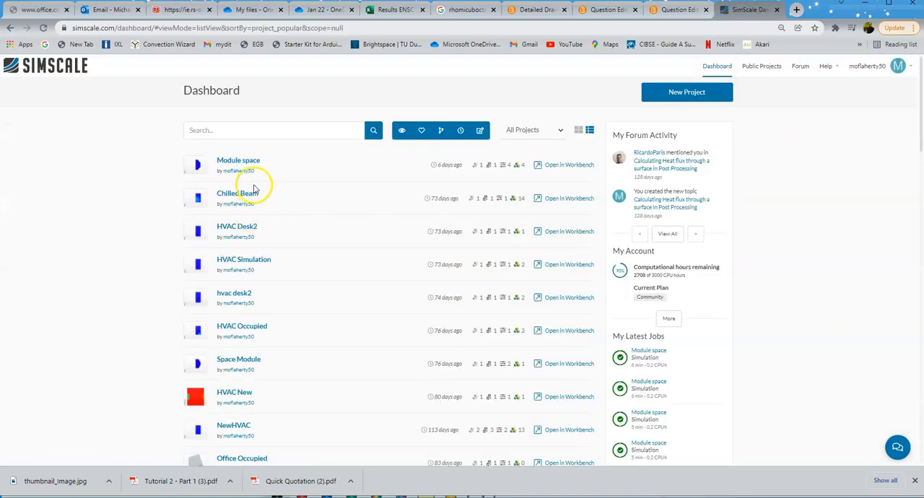
Step: Start a new project titled "Space" with the description "Heat transfer in a space module"
click(687, 94)
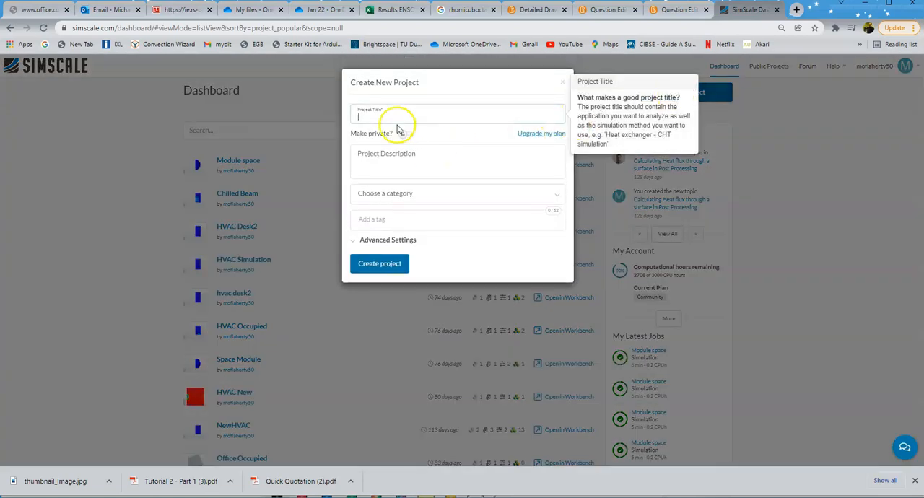
click(396, 121)
text(Space)
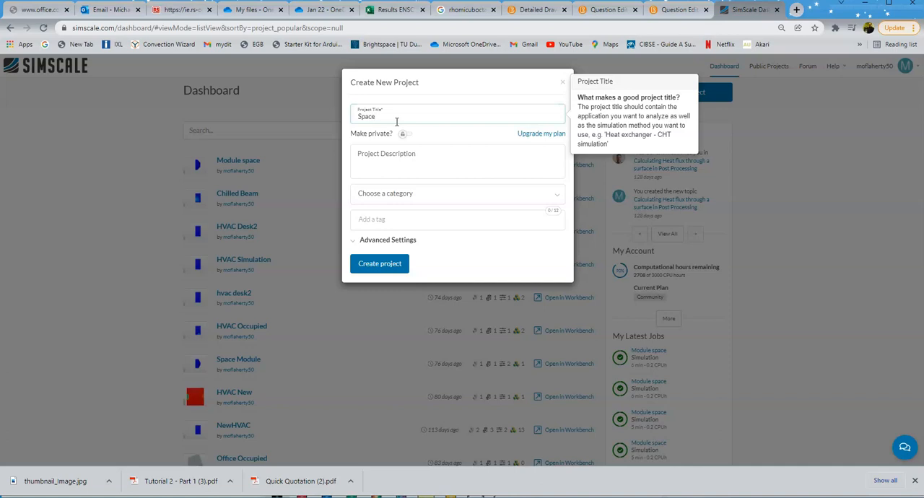
click(385, 163)
click(383, 167)
text(Heat transfer in a)
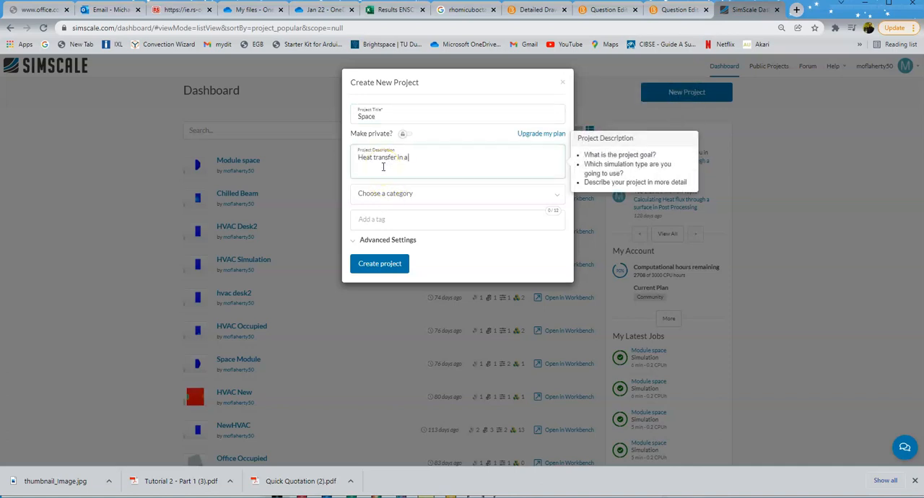
text( space module)
Step: Set the project category to Aerospace and create the project
click(383, 192)
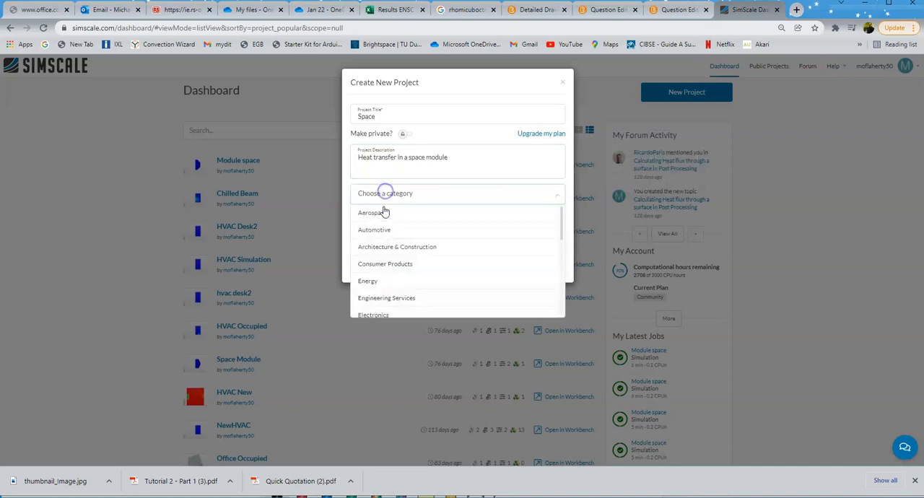
click(378, 279)
click(386, 195)
click(383, 212)
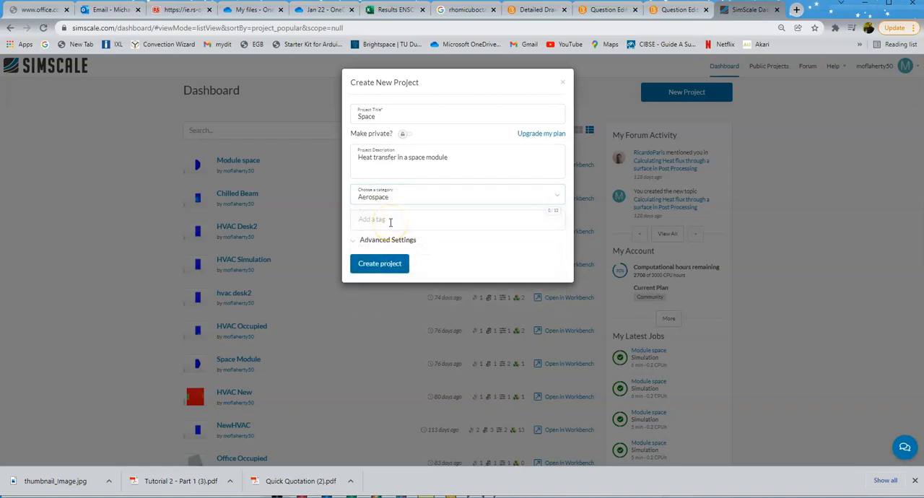
click(369, 267)
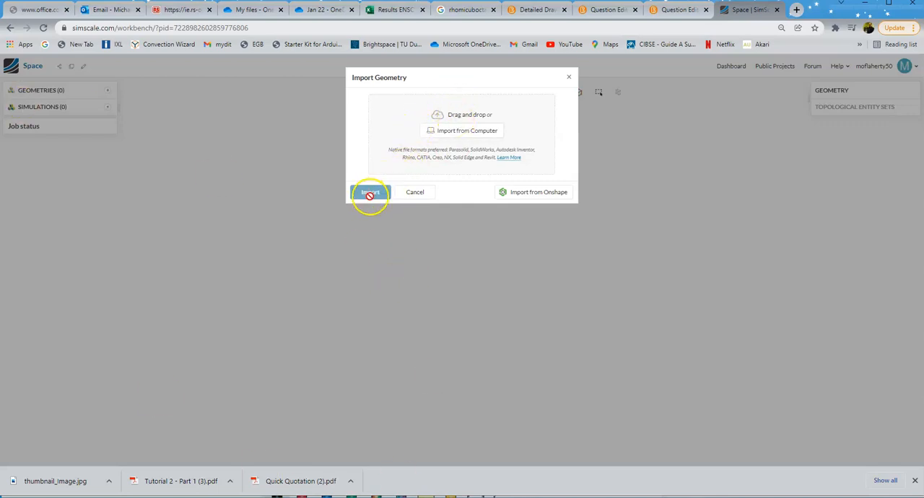
Step: Import the geometry file Rhombi_solid.SLDPRT from the computer's Solidworks folder into the project
click(475, 134)
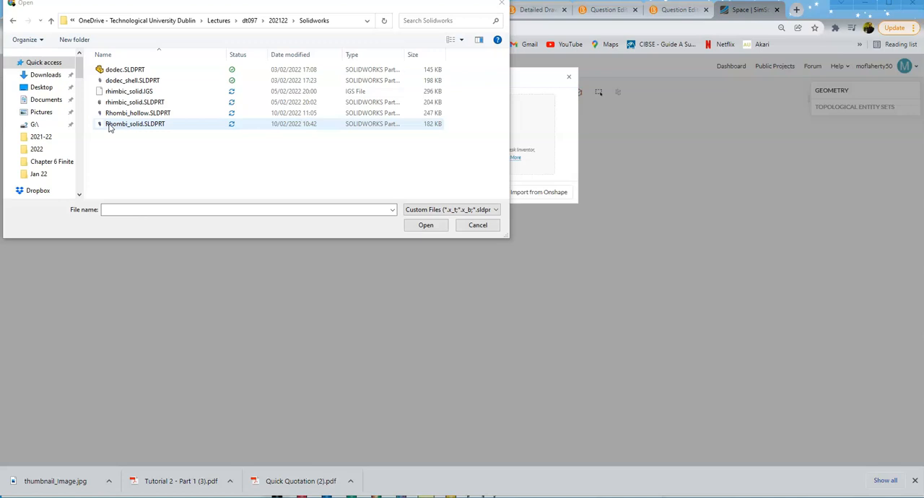
click(109, 126)
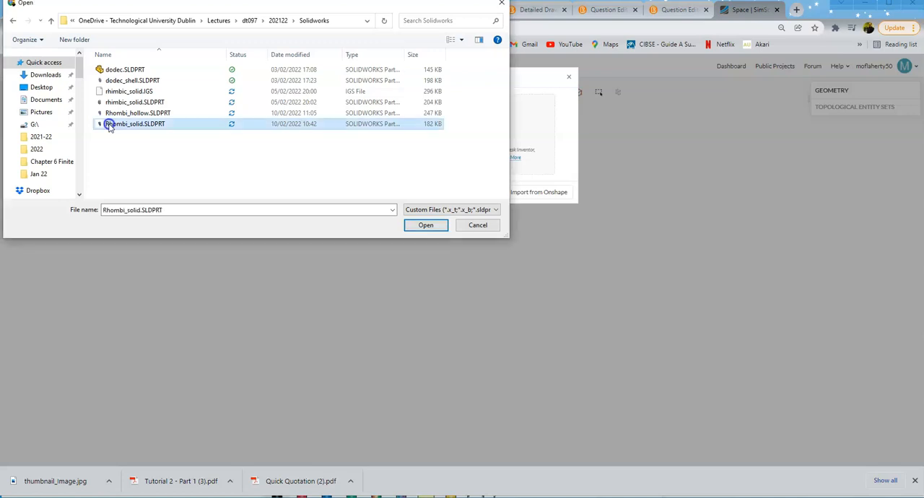
click(424, 225)
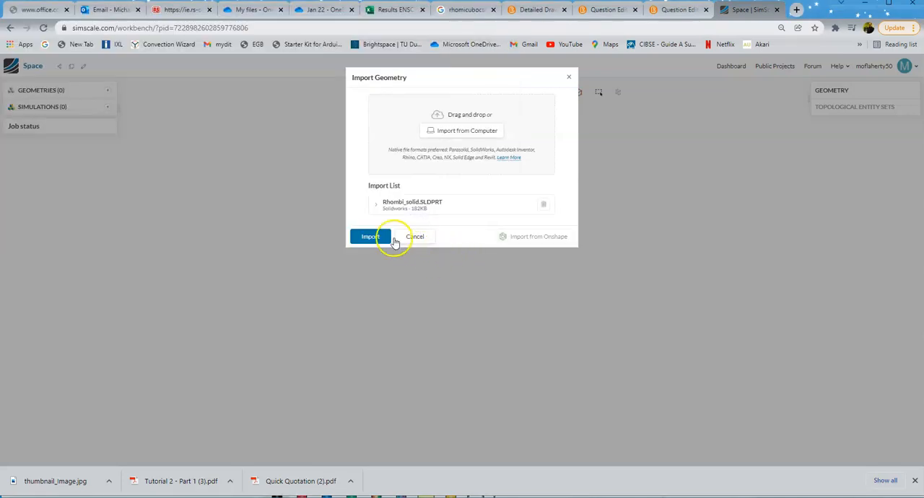
click(374, 238)
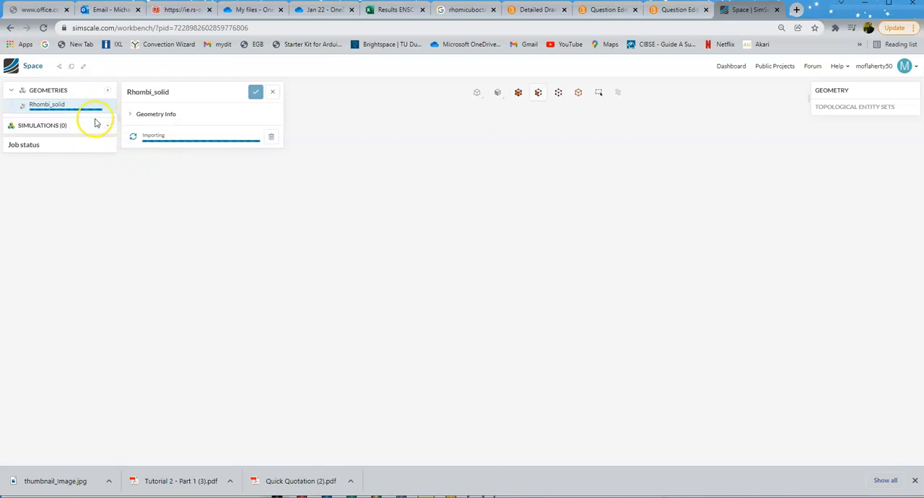
Step: Create a Convective Heat Transfer simulation for the Rhombi_solid geometry
click(247, 197)
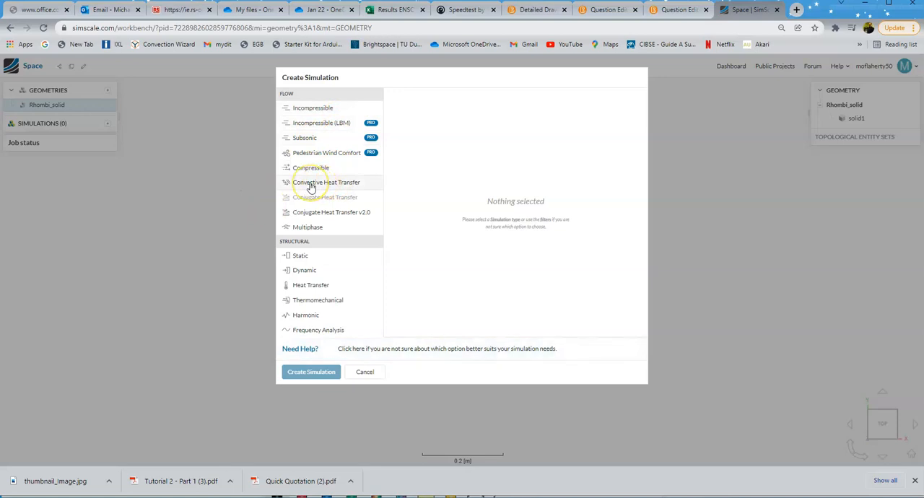
click(311, 183)
click(306, 371)
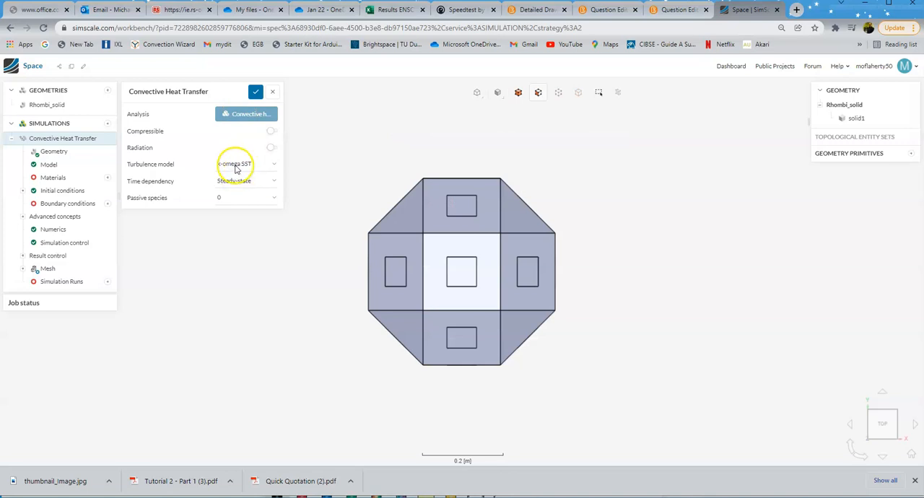
Step: Enable Compressible and Radiation for the convective heat transfer analysis and save the settings
click(271, 131)
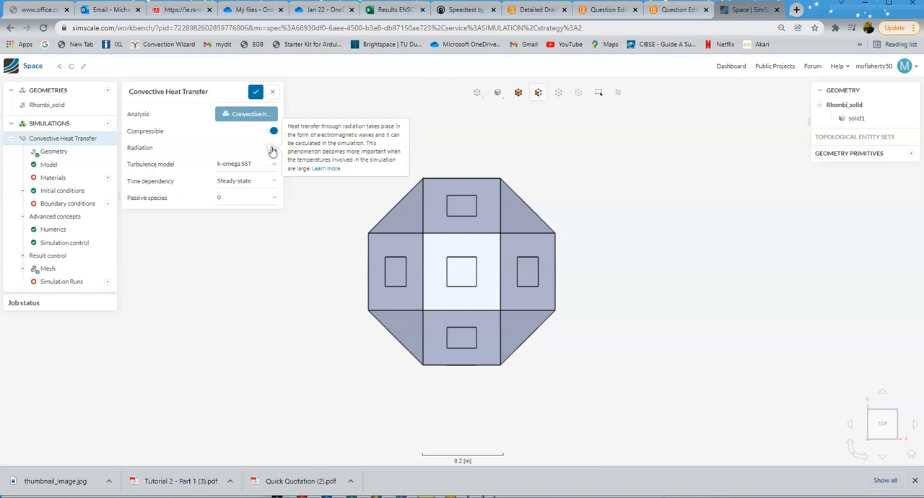
click(271, 148)
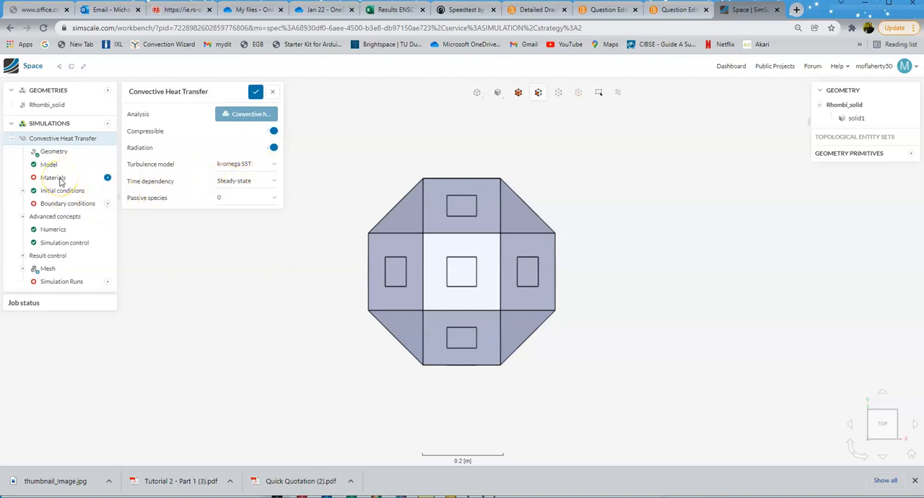
click(256, 92)
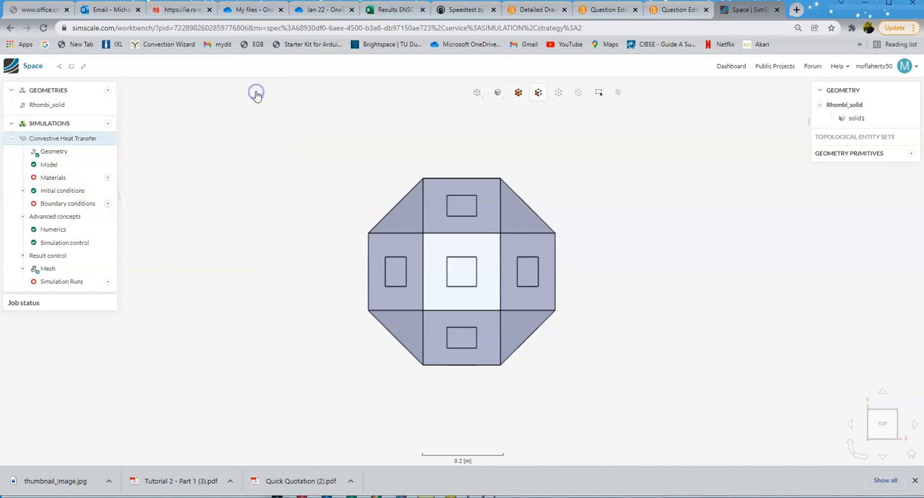
Step: Set the model's gravity in the y direction to -9.81 m/s² and save it
click(54, 151)
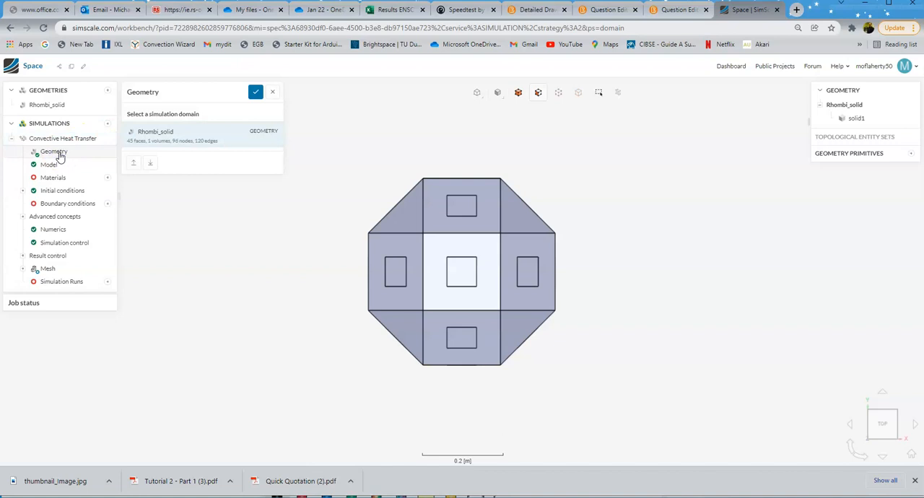
click(49, 165)
click(235, 150)
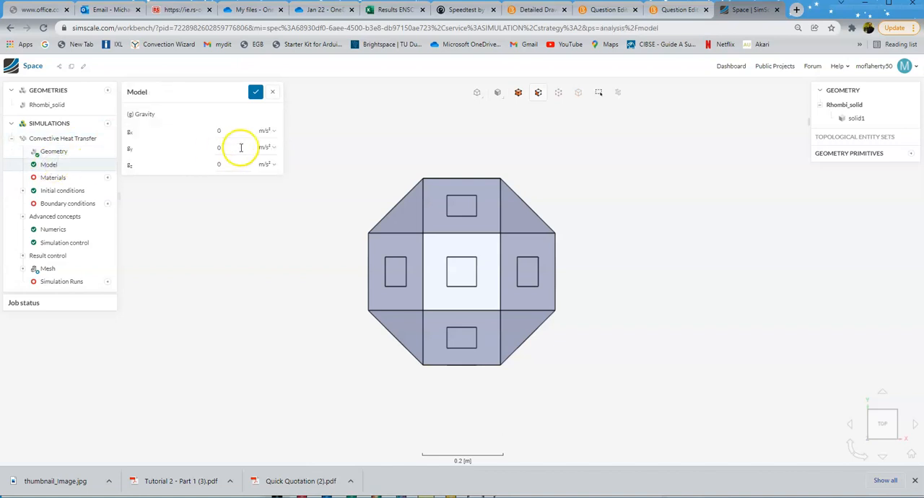
double_click(228, 147)
click(256, 94)
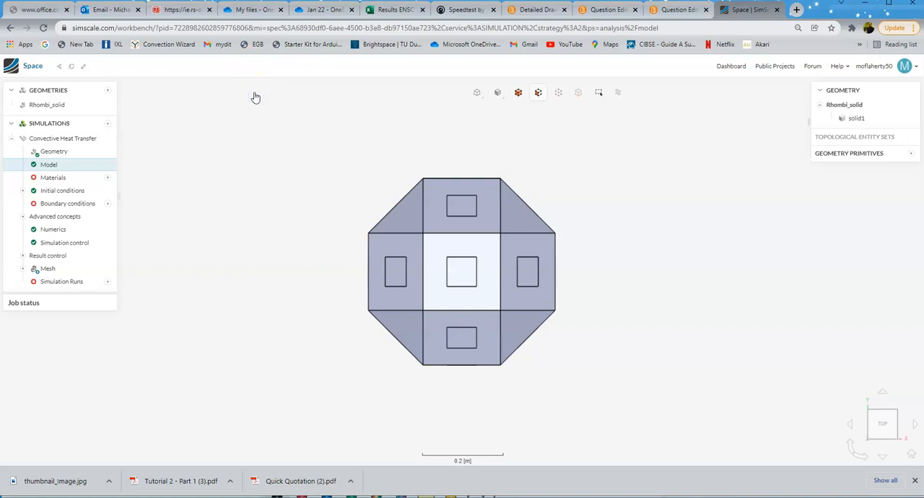
Step: Add Air as the fluid material for solid1 and save the assignment
click(54, 179)
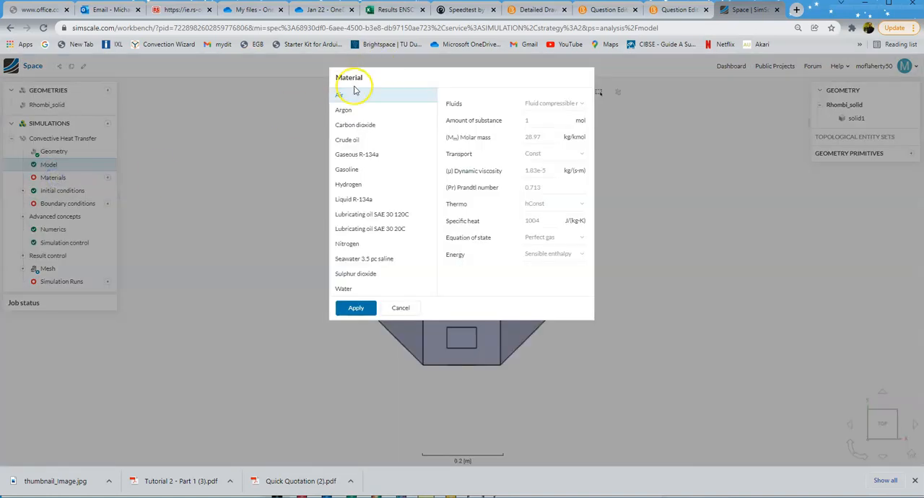
click(356, 308)
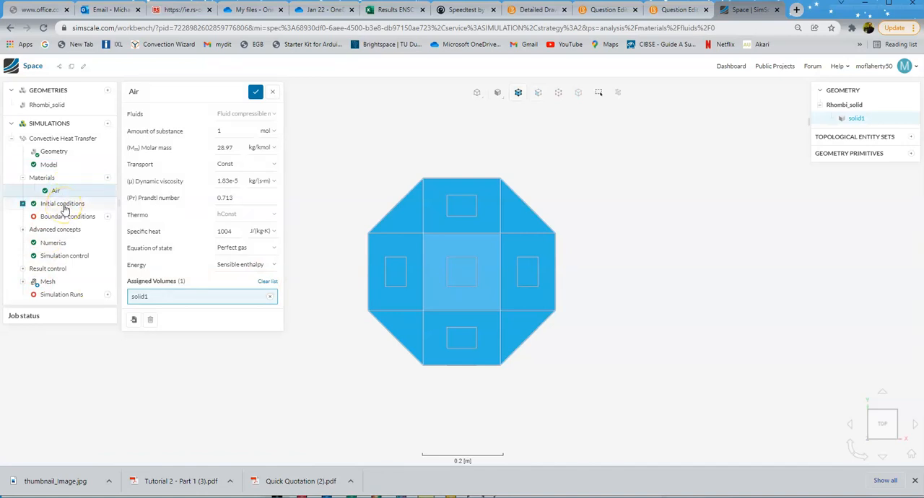
click(254, 94)
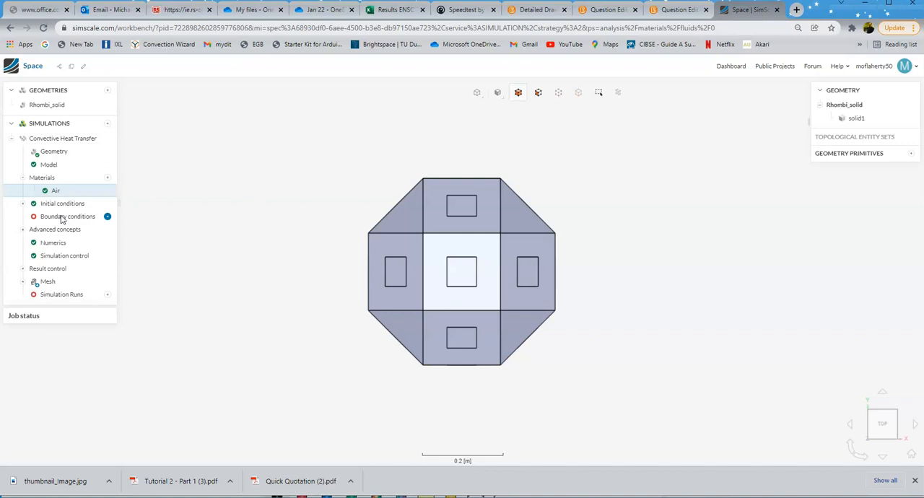
Step: Add a Wall boundary condition with the External wall heat flux temperature type and open its heat transfer coefficient for editing
click(60, 219)
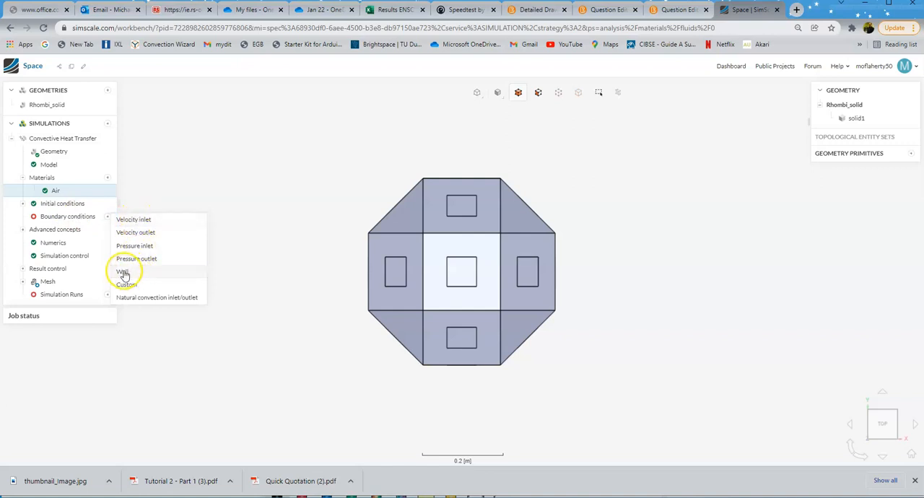
click(123, 272)
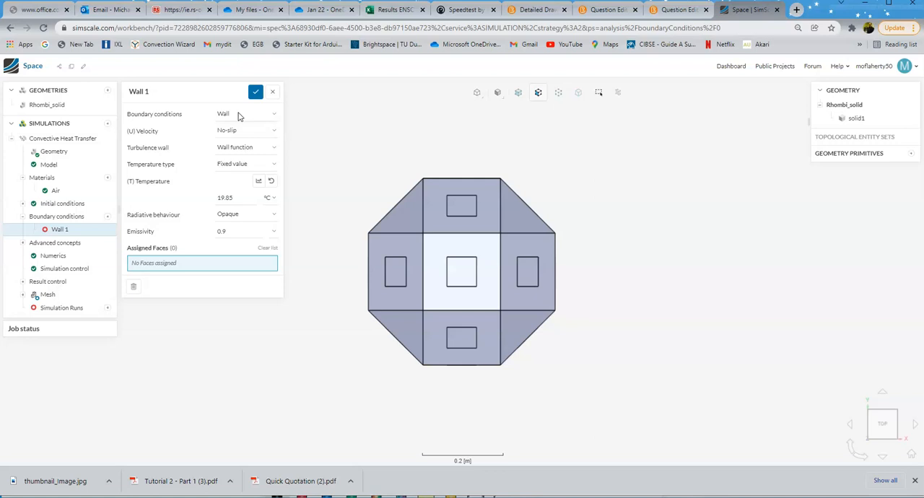
click(228, 165)
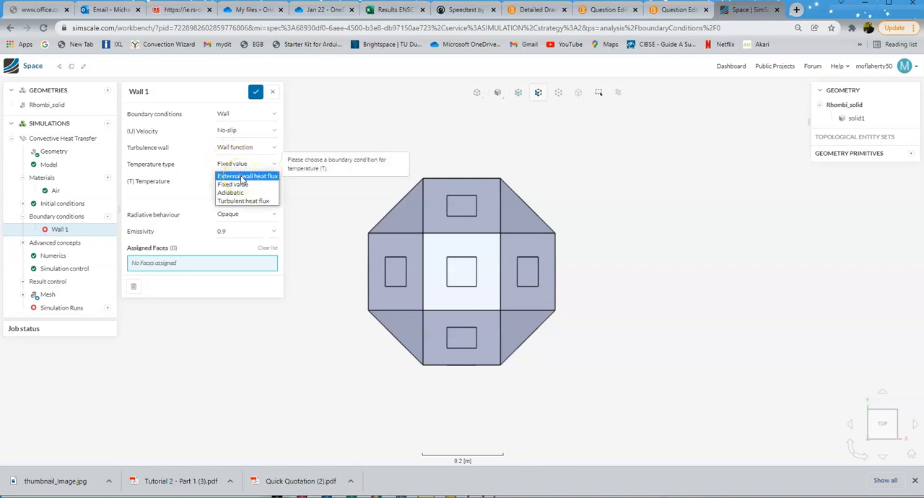
click(242, 177)
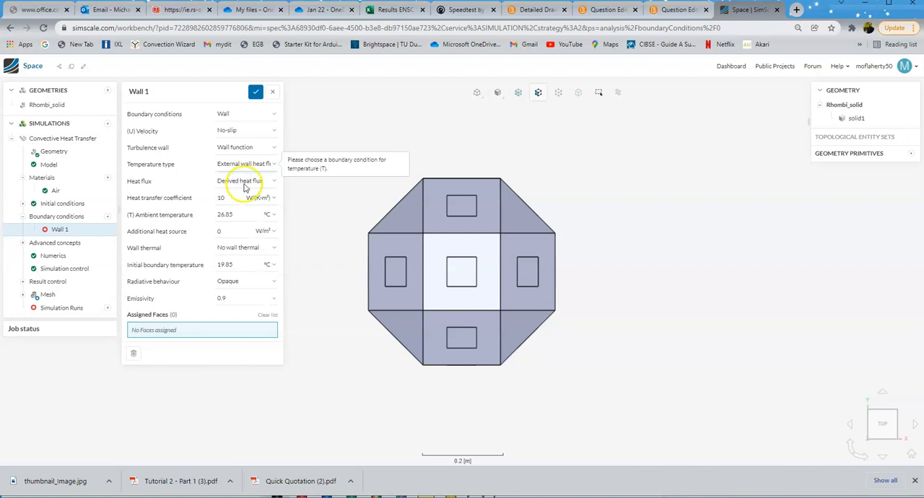
double_click(231, 197)
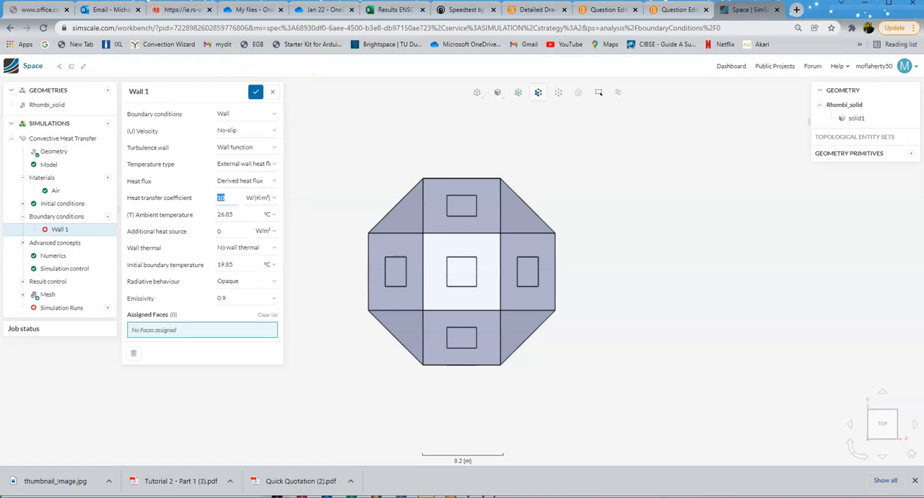
Step: Switch to the U-value workbook in Excel, set the vertical wall's internal surface resistance Rsi to 0, and check the calculated U-value
key(alt+Tab)
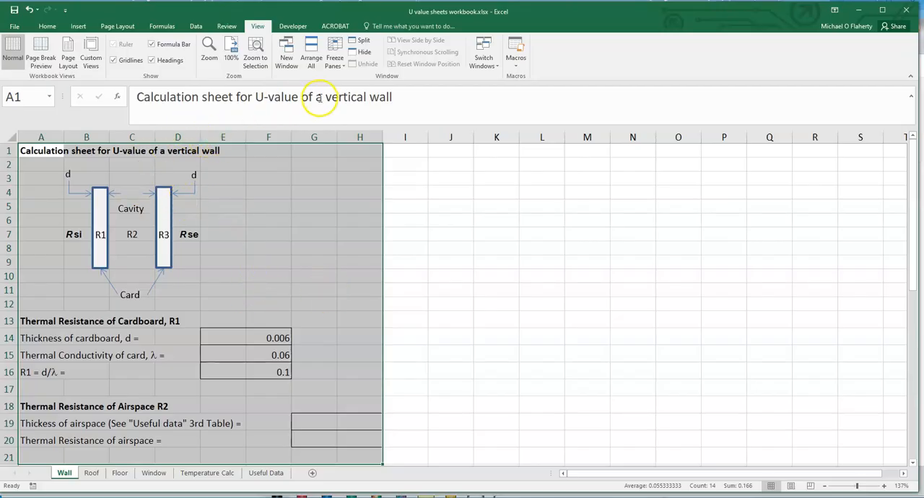
click(46, 150)
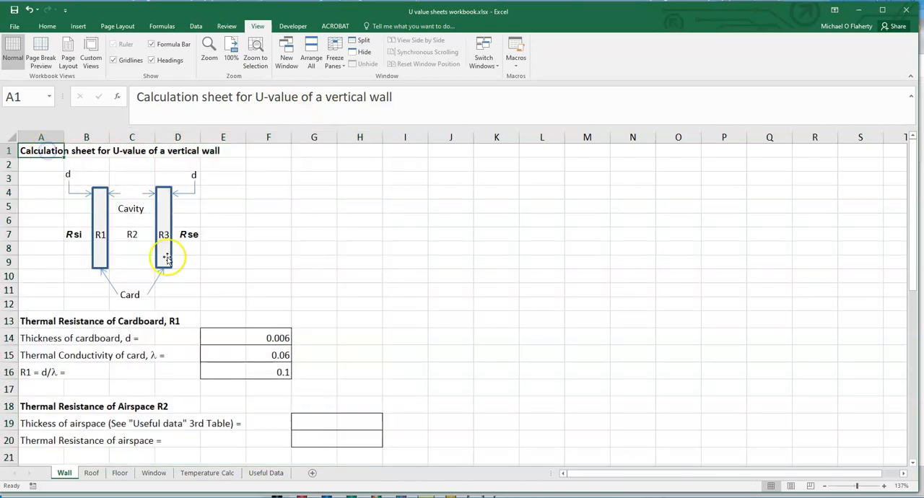
scroll(198, 339, down, 2)
scroll(197, 339, down, 1)
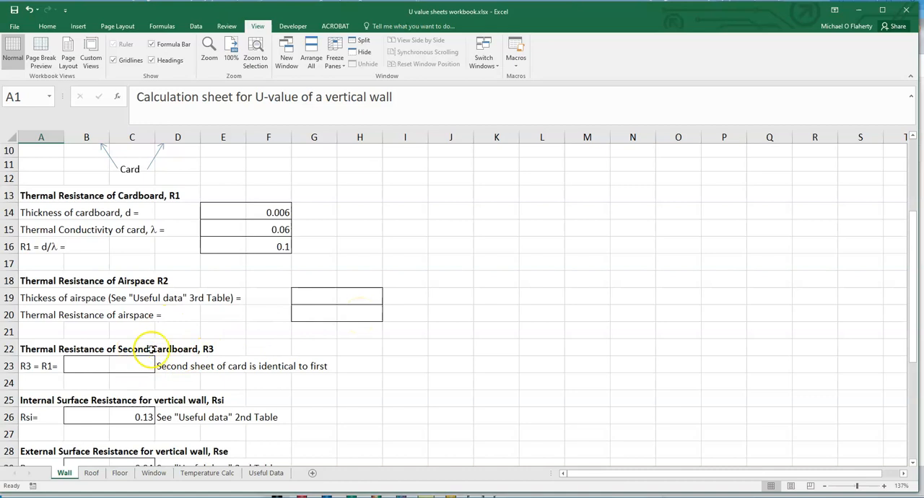
scroll(202, 380, down, 4)
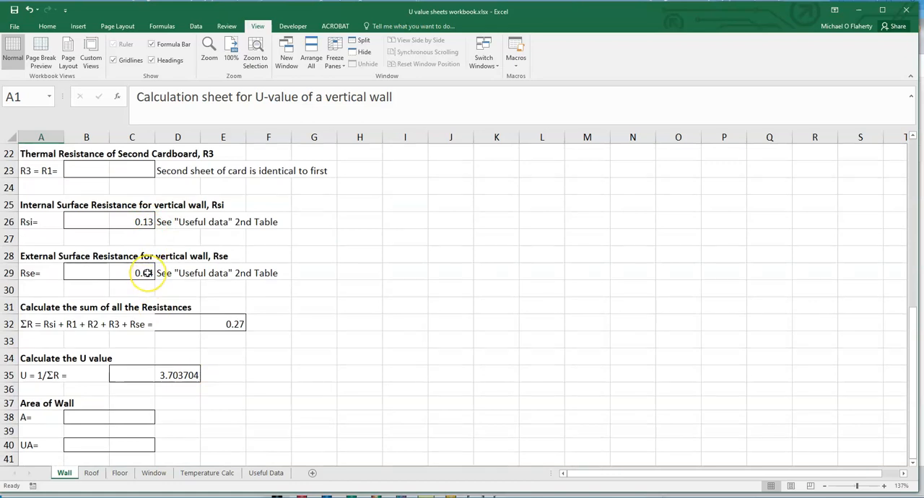
click(141, 222)
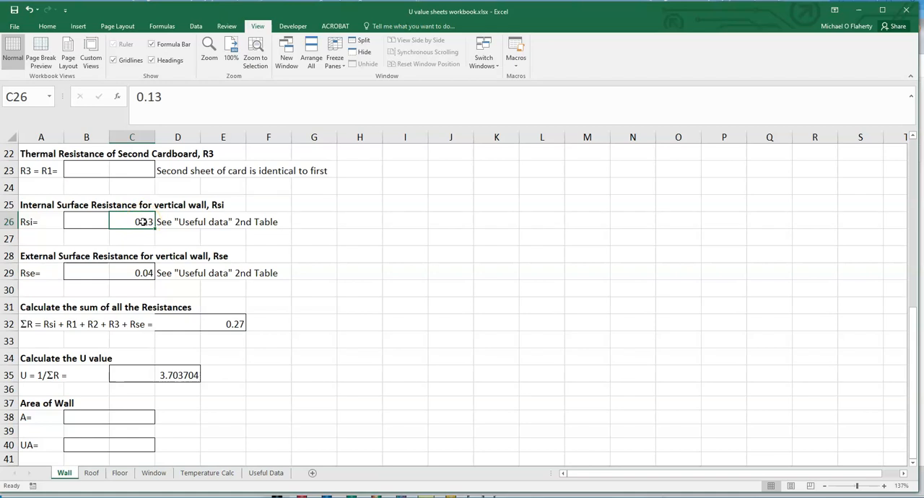
text(0)
key(Return)
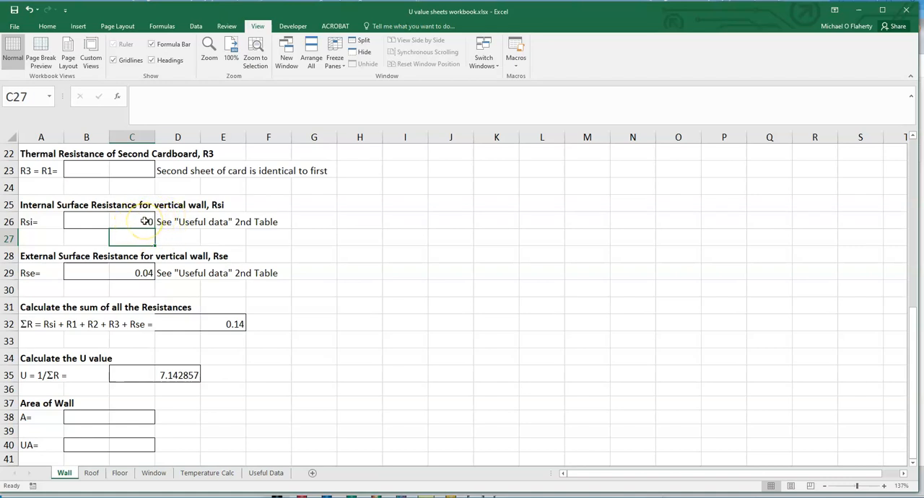
click(143, 222)
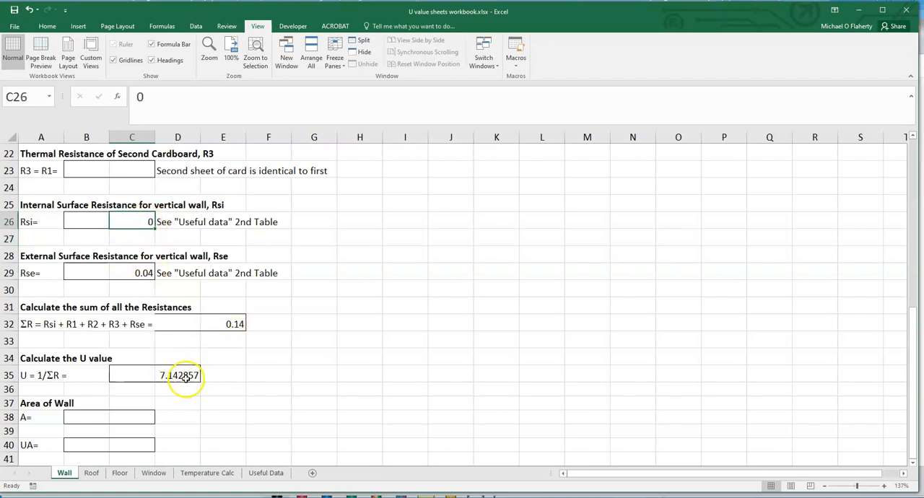
click(179, 376)
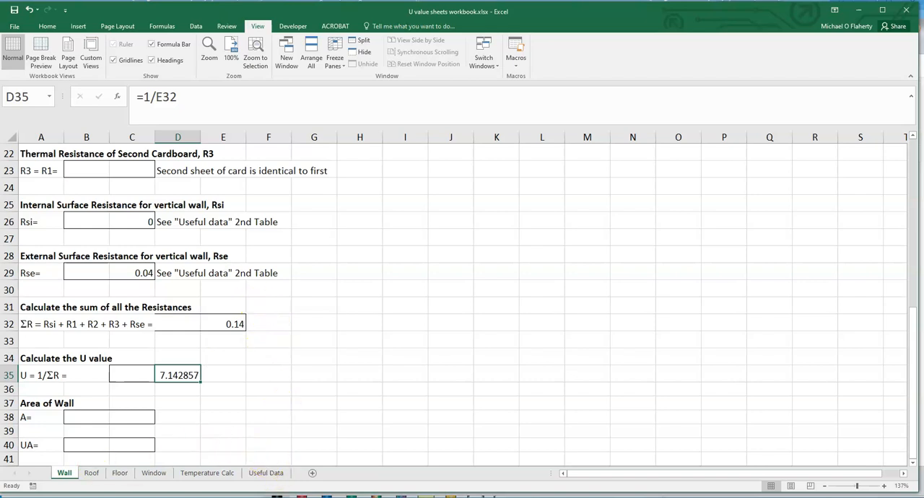
Step: Back in SimScale, give Wall 1 a heat transfer coefficient of 7.14, ambient temperature of 20 °C and initial boundary temperature of 21 °C
key(alt+Tab)
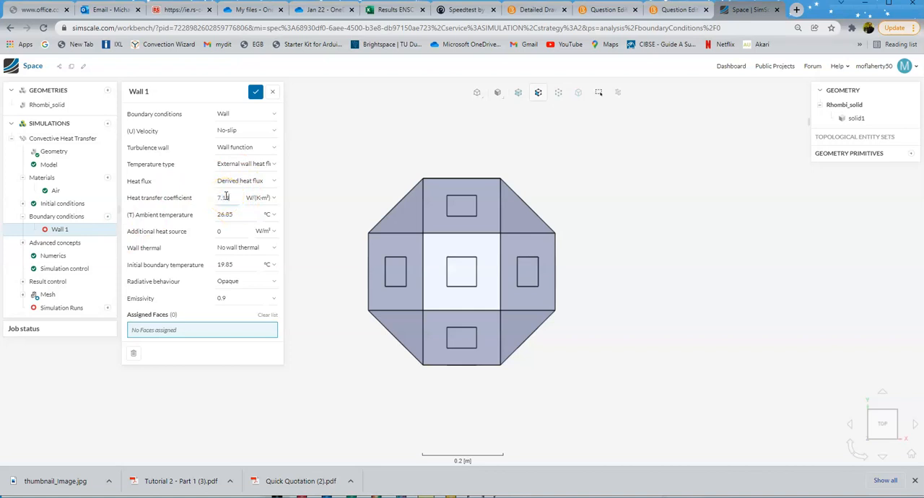
double_click(229, 214)
text(20)
double_click(241, 264)
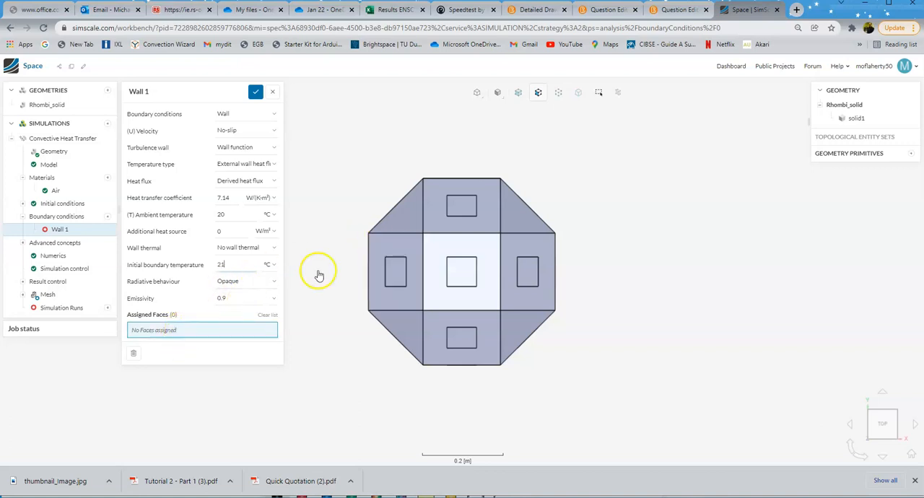
Step: Assign the nine wall faces visible from the top view to Wall 1, leaving out the window panes
click(409, 216)
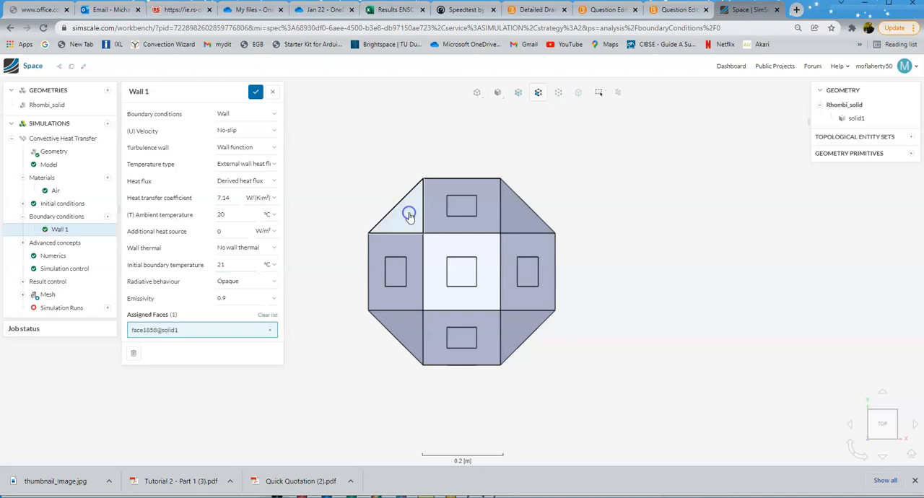
click(449, 222)
click(520, 229)
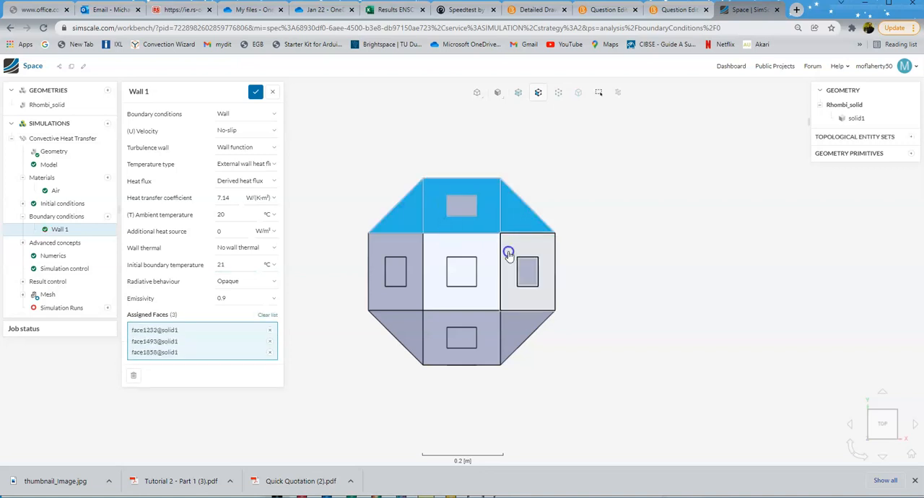
click(507, 255)
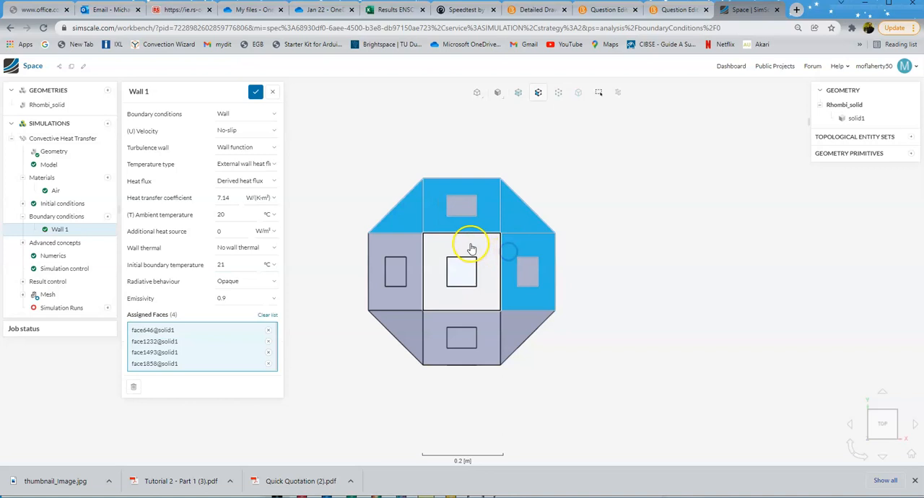
click(389, 254)
click(400, 326)
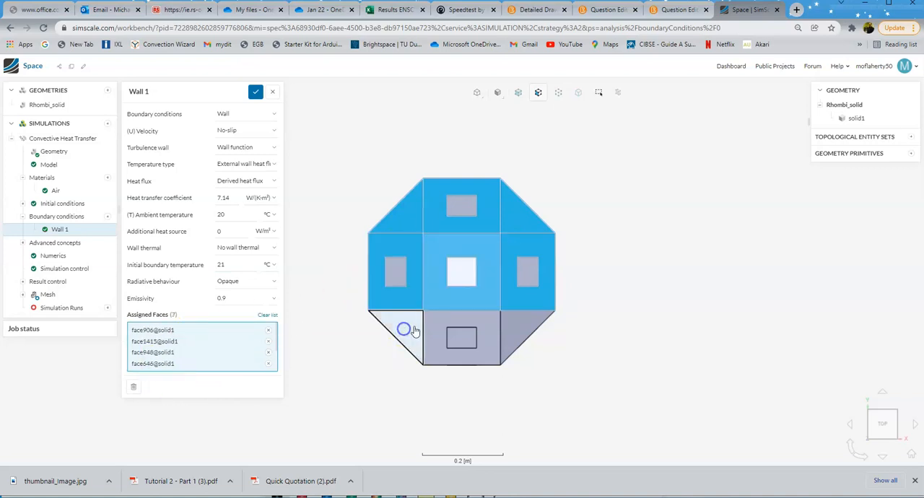
click(432, 316)
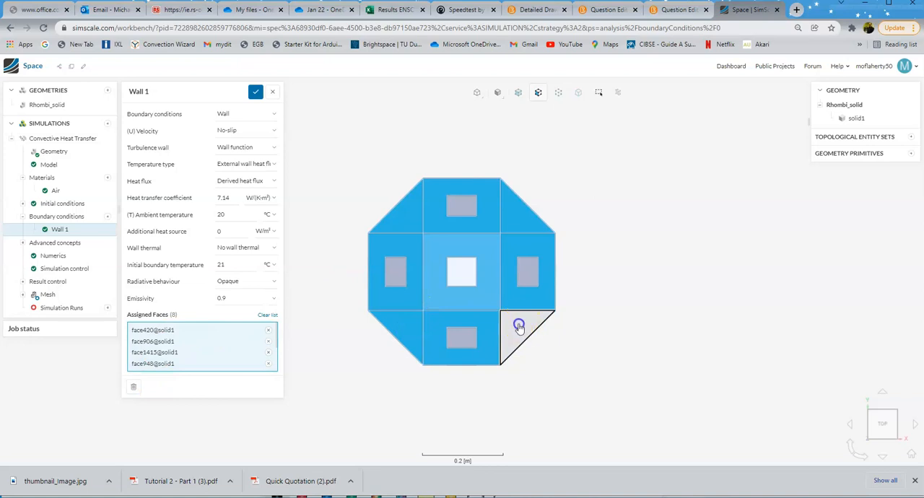
click(521, 323)
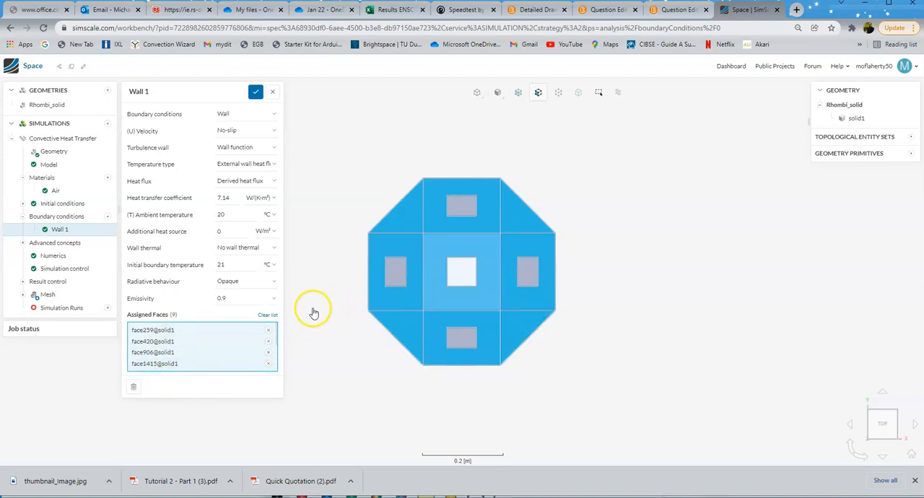
Step: Assign the nine wall faces seen from the side between front and bottom to Wall 1, leaving out the window panes
drag(324, 272, 673, 281)
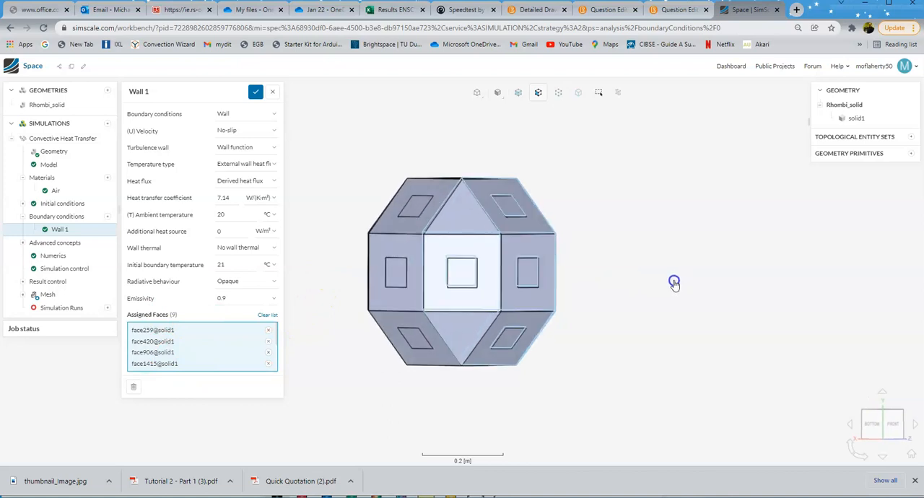
click(546, 250)
click(540, 215)
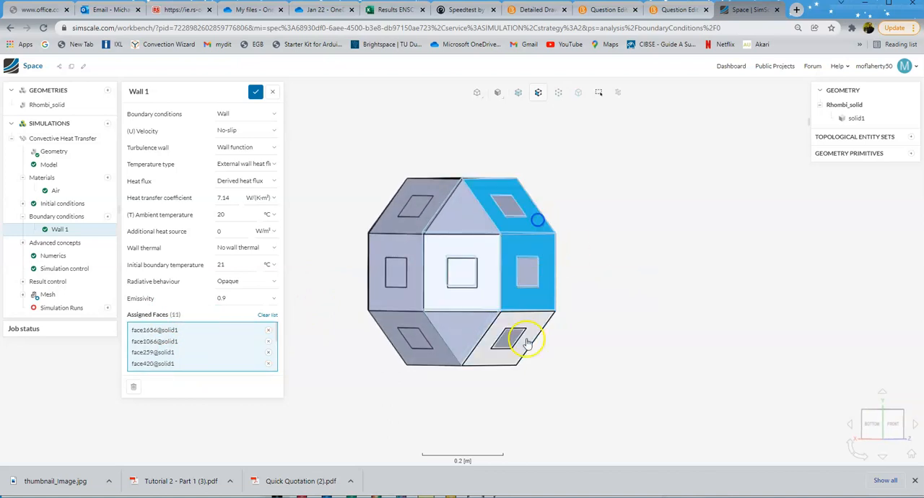
click(534, 319)
click(453, 322)
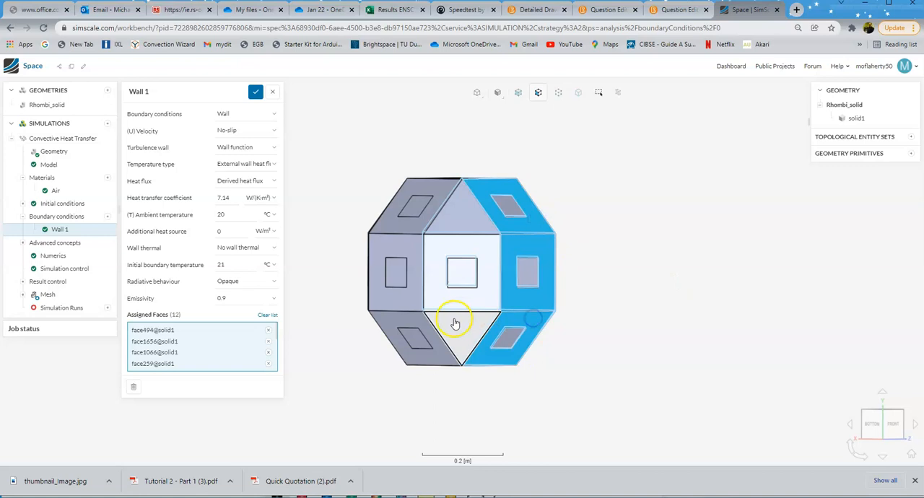
click(450, 213)
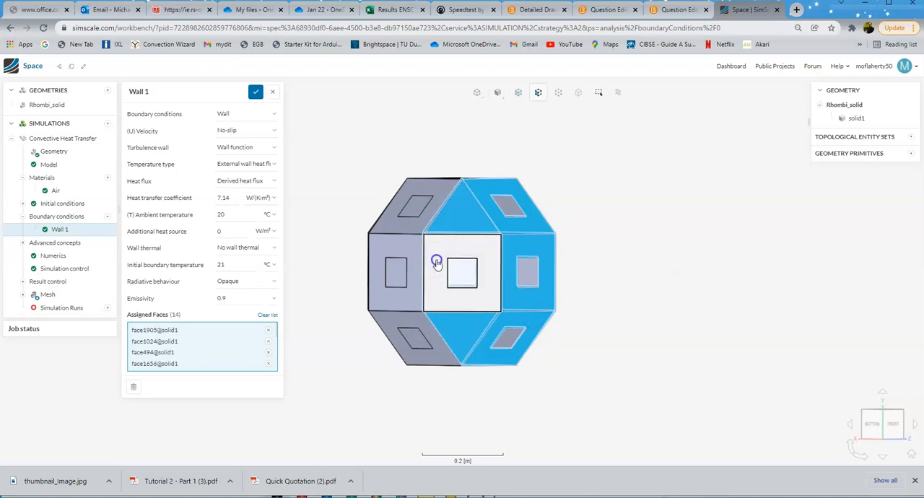
click(435, 260)
click(376, 252)
click(386, 213)
click(406, 332)
Step: Assign the remaining wall faces on the back and underside to Wall 1, without the windows, and save the boundary condition
drag(351, 320, 627, 323)
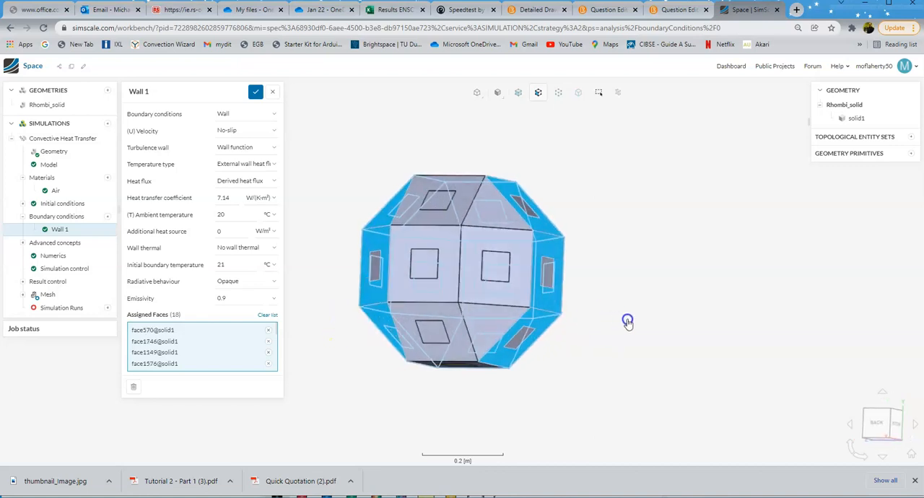
click(479, 213)
click(453, 208)
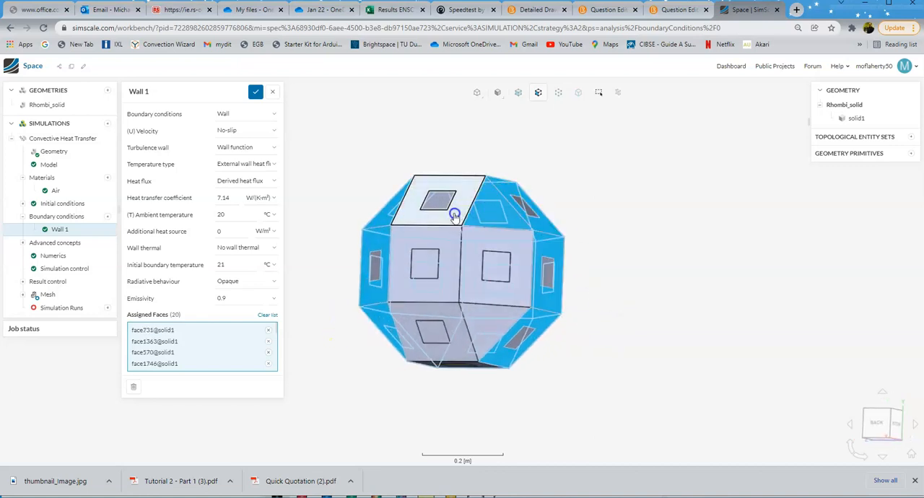
click(448, 250)
click(480, 235)
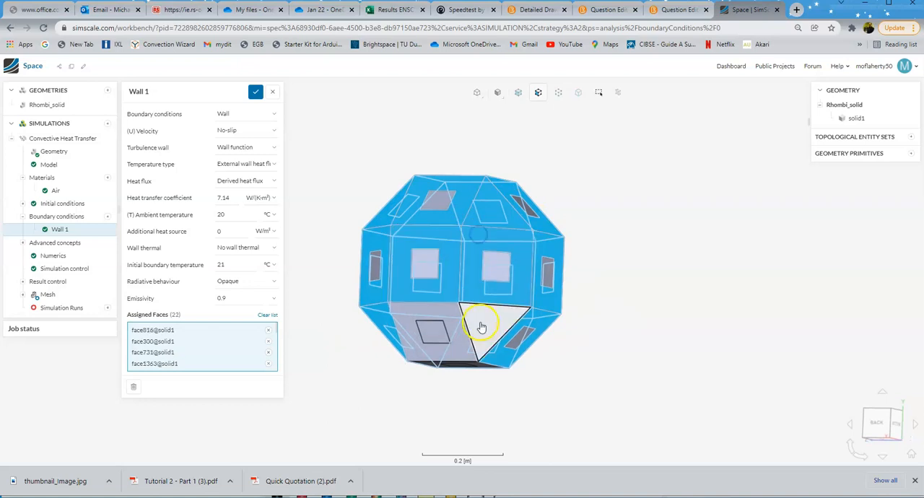
click(478, 326)
click(430, 313)
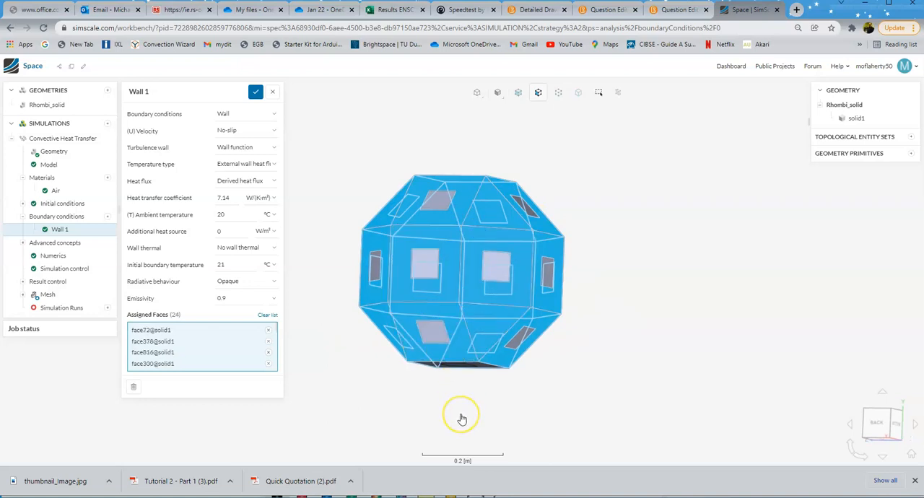
drag(460, 416, 464, 378)
click(490, 361)
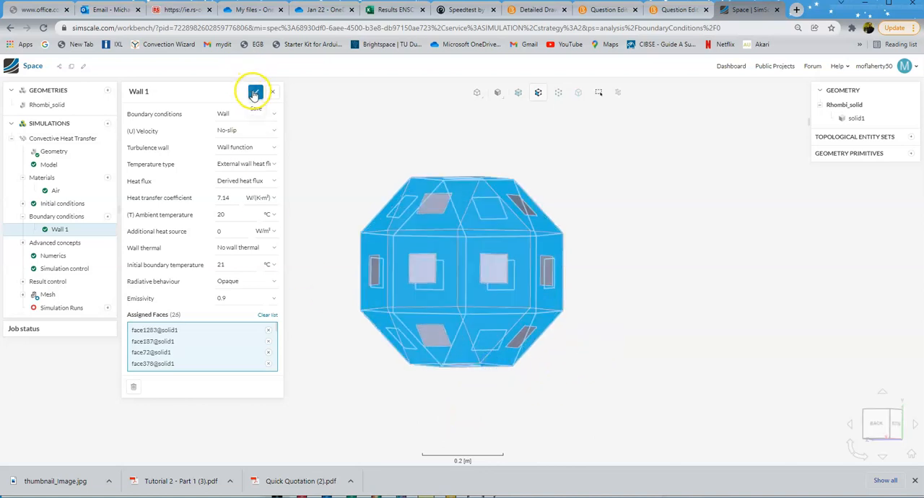
click(254, 92)
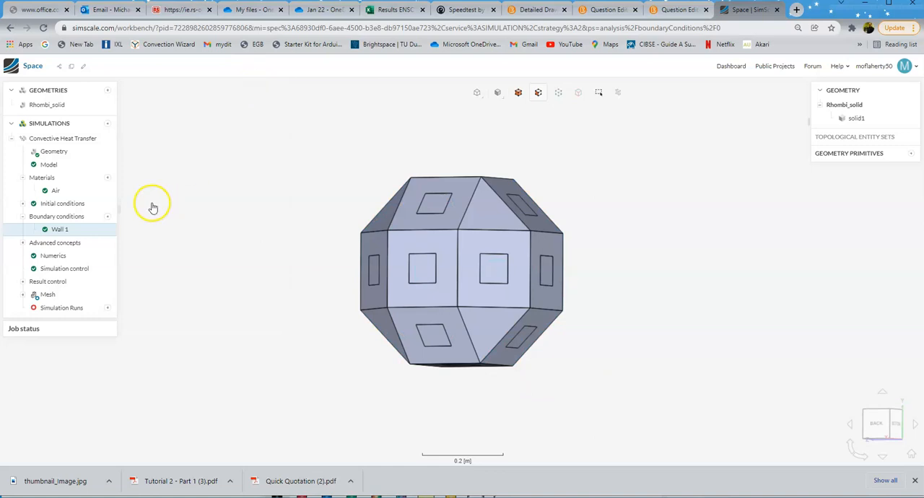
Step: Add a second Wall boundary condition and name it Windows
click(61, 229)
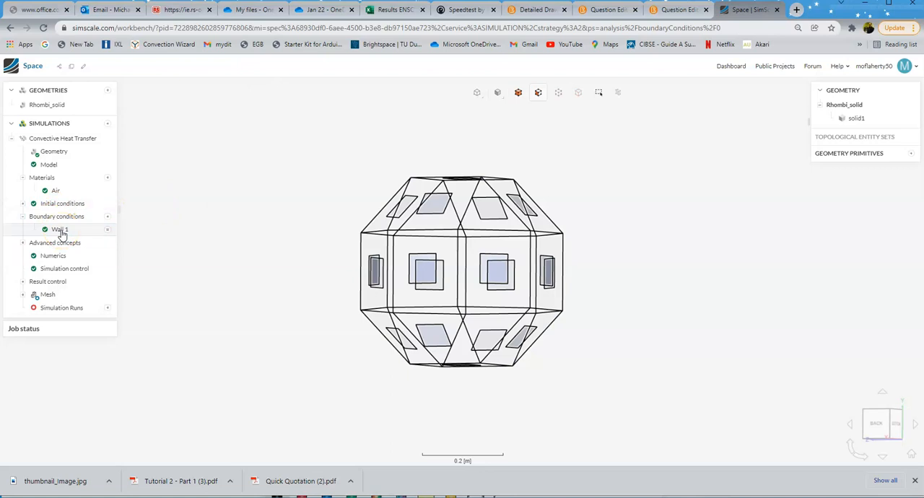
click(62, 231)
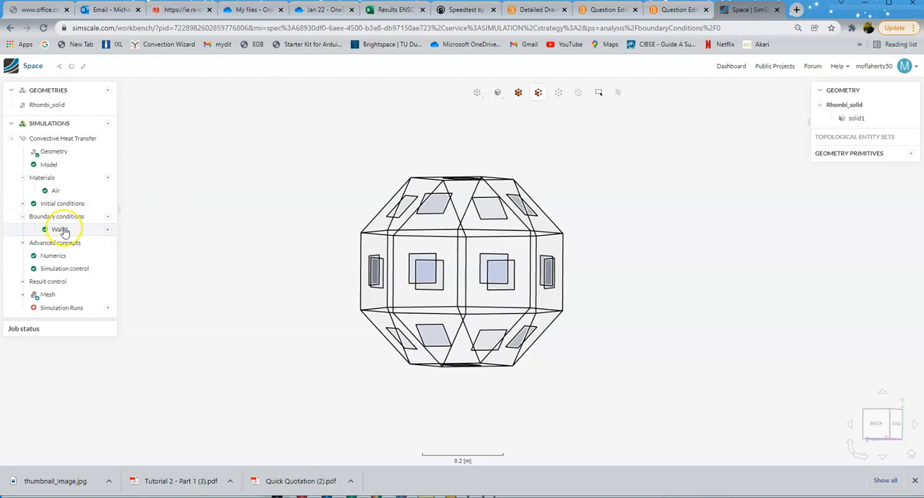
click(108, 218)
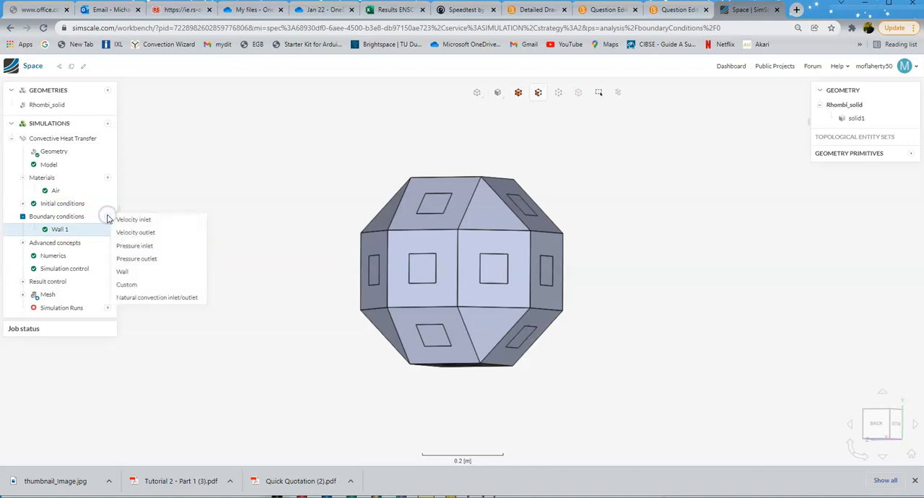
click(129, 275)
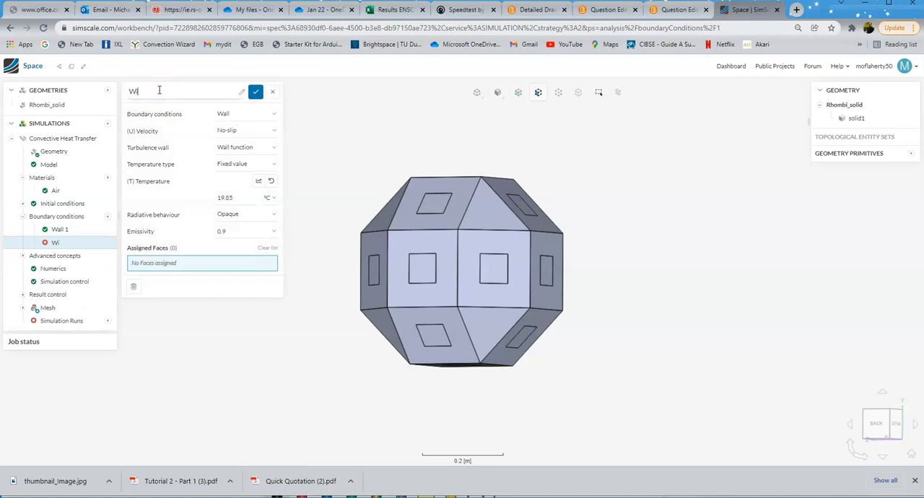
text(Windows)
key(Return)
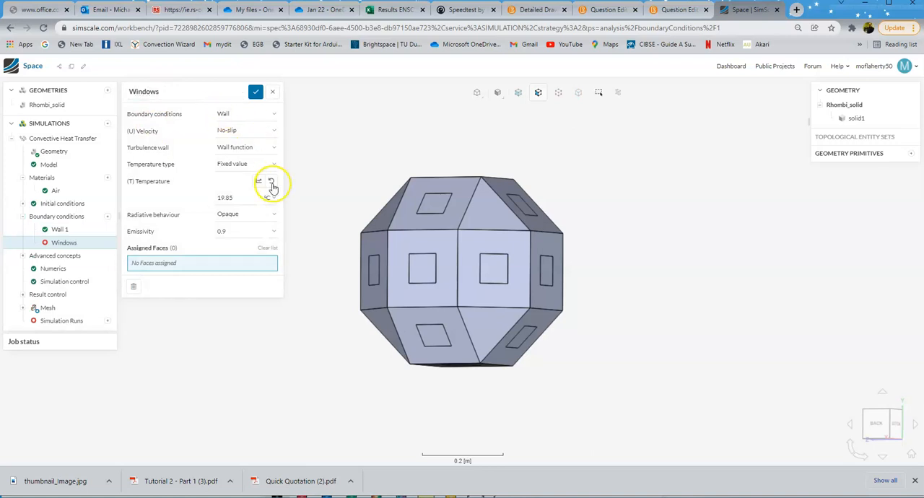
Step: Set the Windows boundary condition's temperature type to External wall heat flux and select its heat transfer coefficient for editing
click(239, 165)
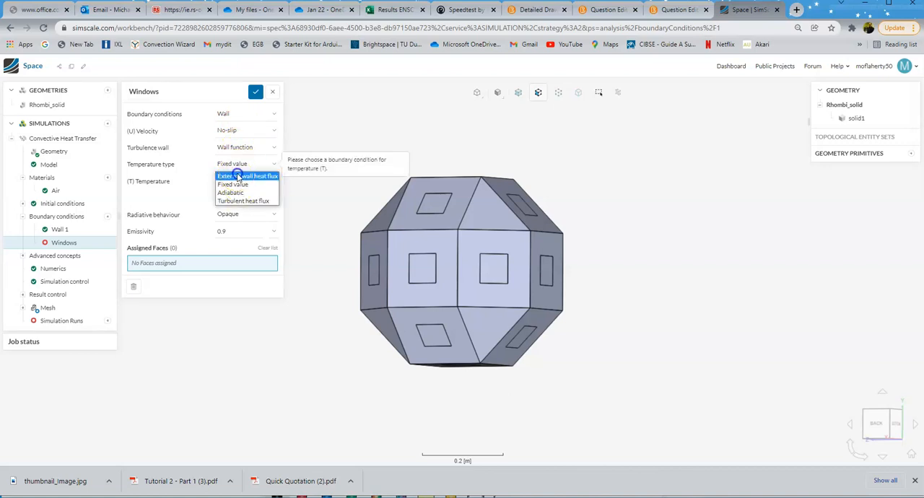
click(237, 177)
double_click(223, 198)
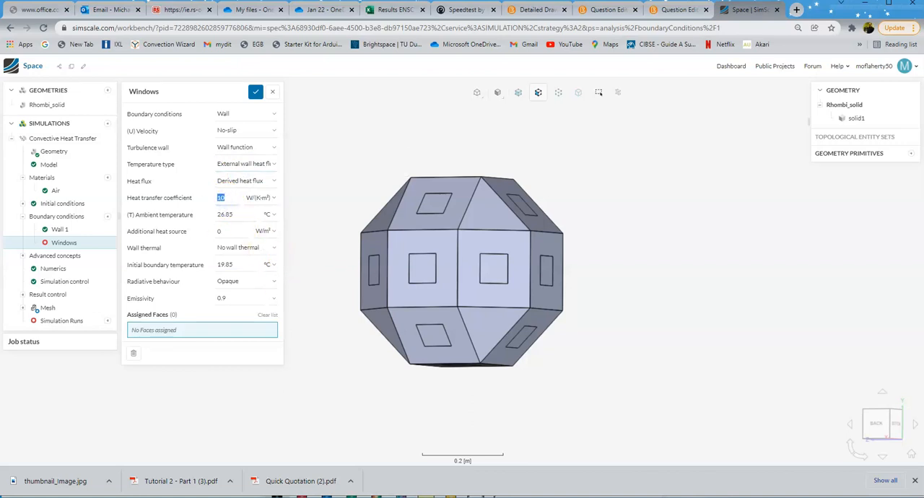
Step: Switch to the Excel U-value workbook and examine the plastic film and airspace resistances on the Window sheet
key(alt+Tab)
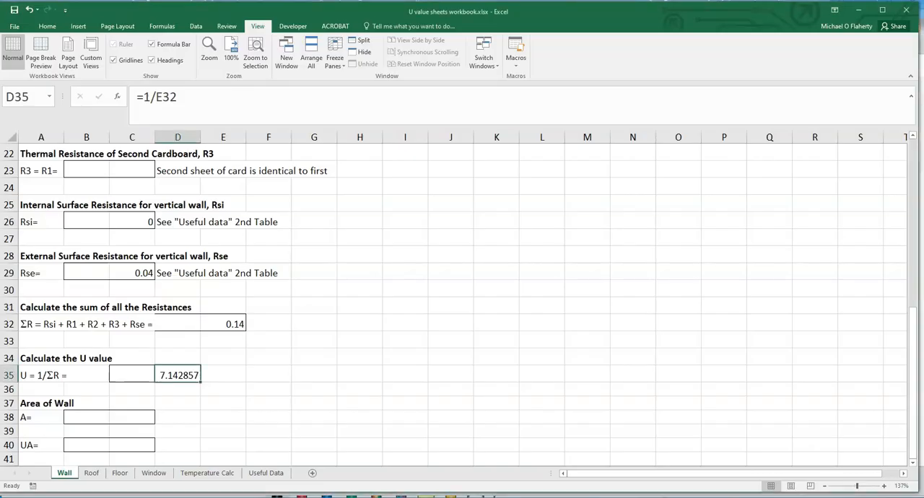
click(153, 473)
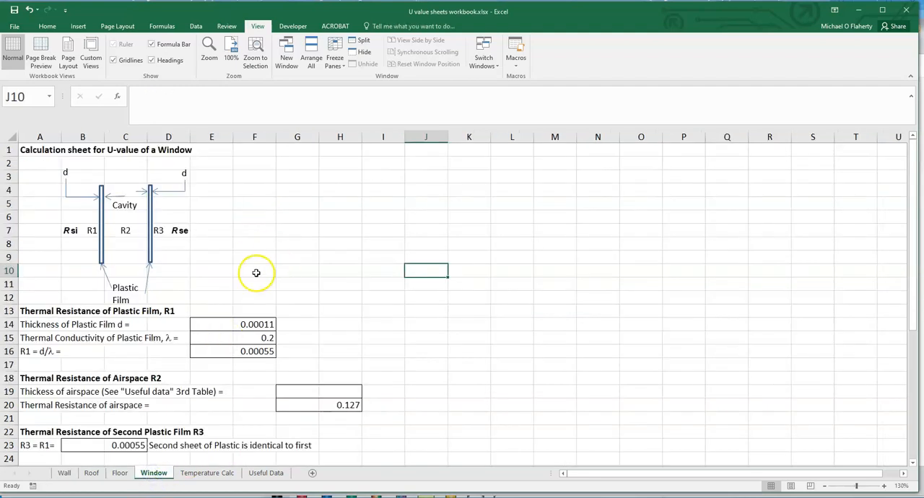
scroll(257, 271, down, 2)
scroll(258, 271, up, 2)
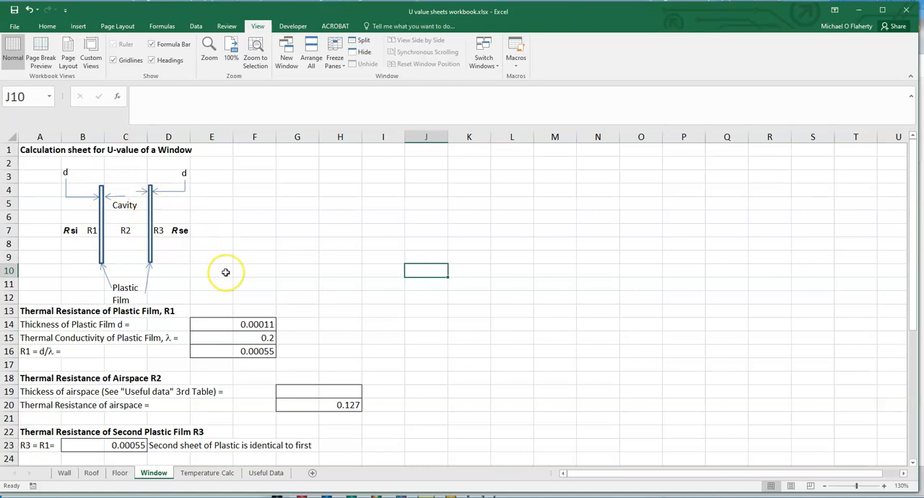
scroll(225, 271, down, 3)
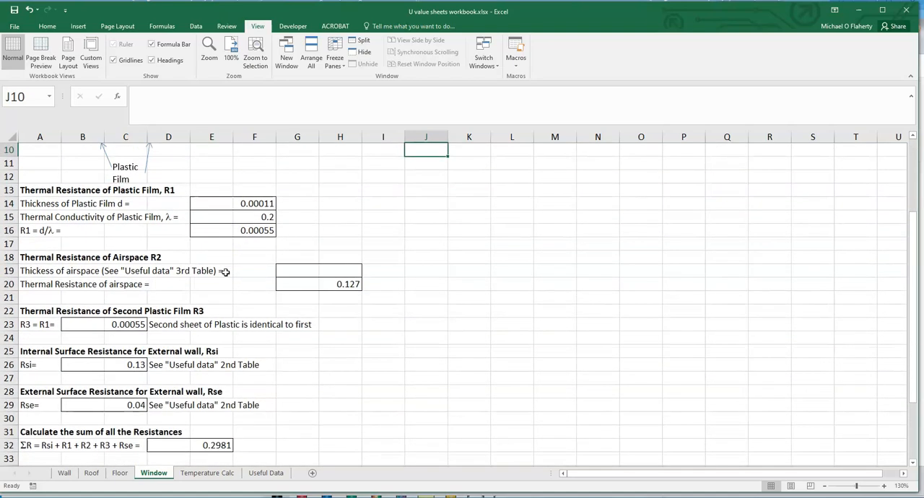
click(249, 230)
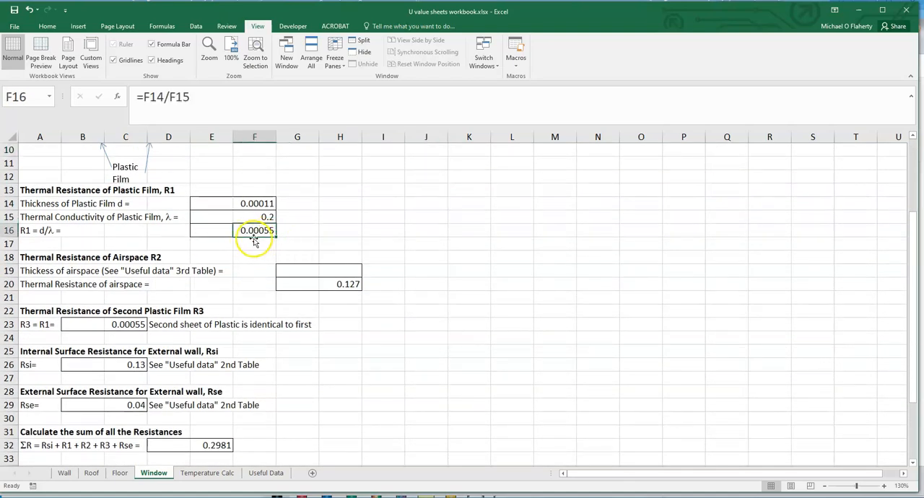
click(349, 283)
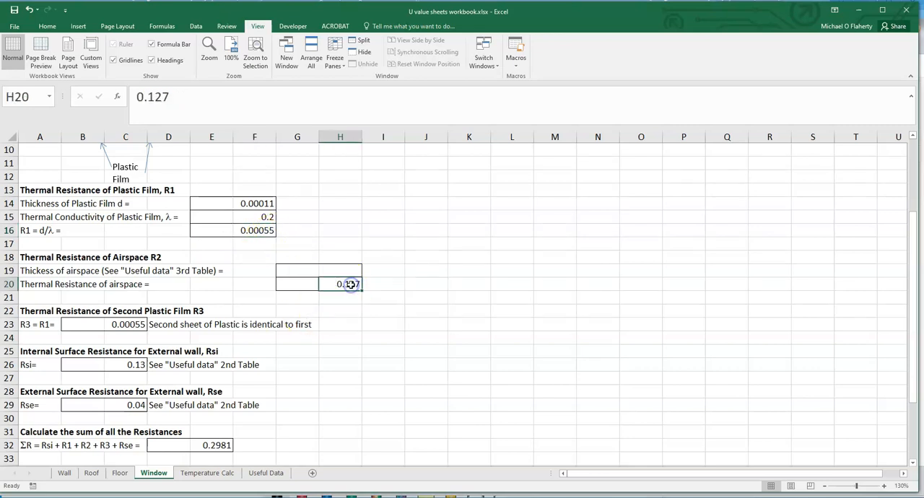
Step: Enter 0.006 as the airspace thickness in cell H19 and check the airspace resistance table on the Useful Data sheet
click(343, 268)
text(.006)
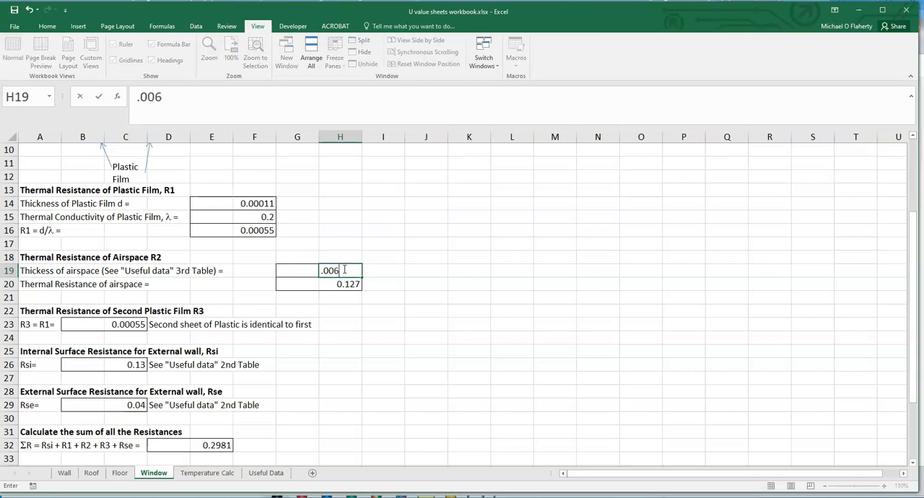
key(Return)
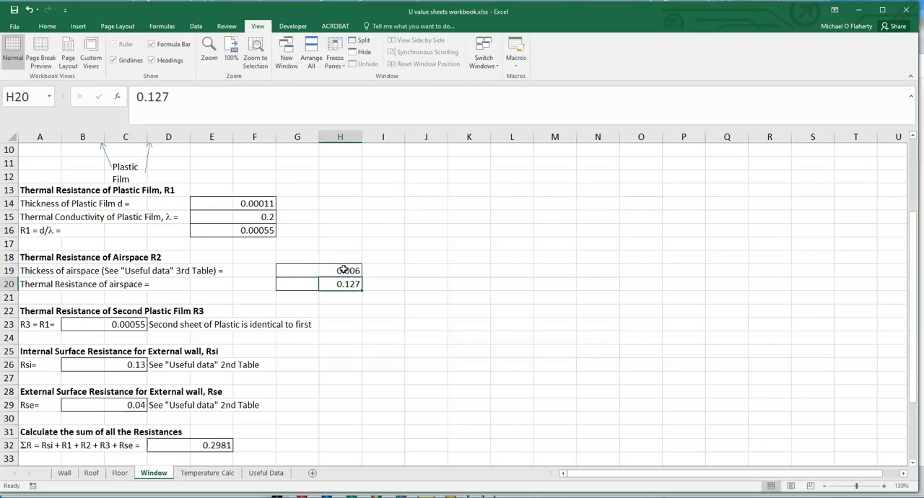
click(264, 472)
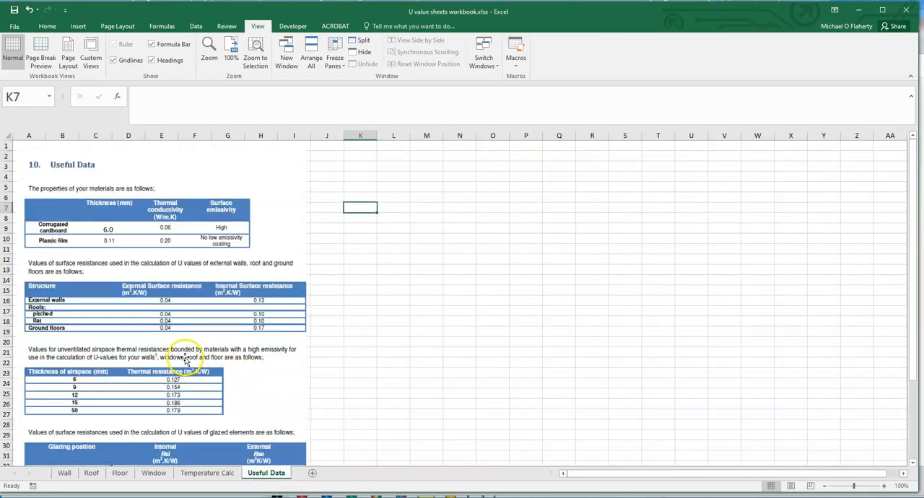
scroll(214, 341, down, 1)
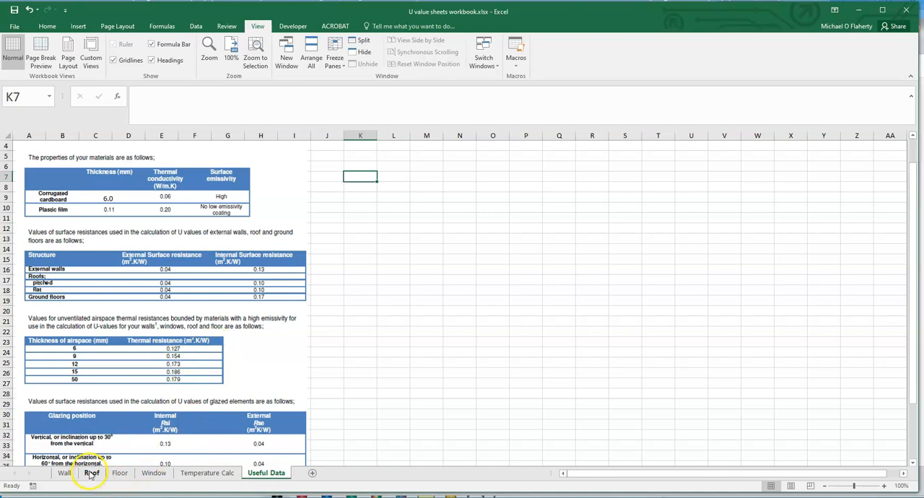
click(152, 473)
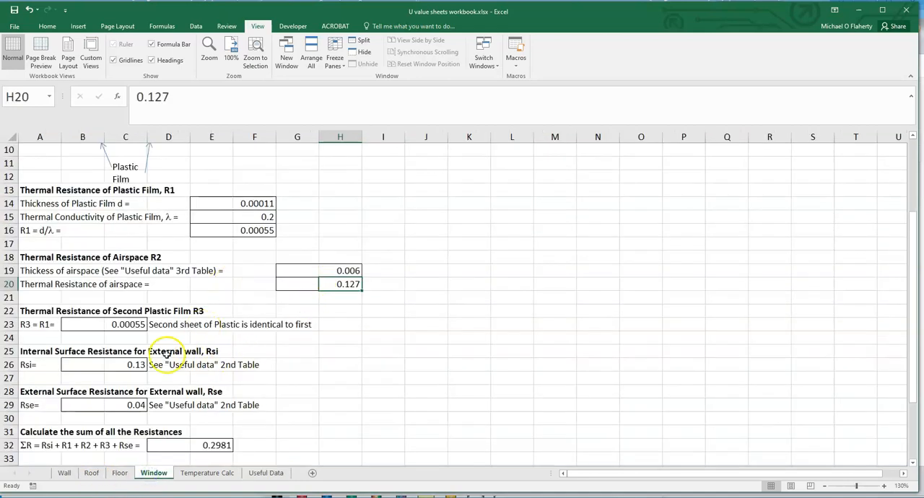
Step: Check the second plastic film's resistance and set the internal surface resistance Rsi in cell C26 to 0
click(134, 325)
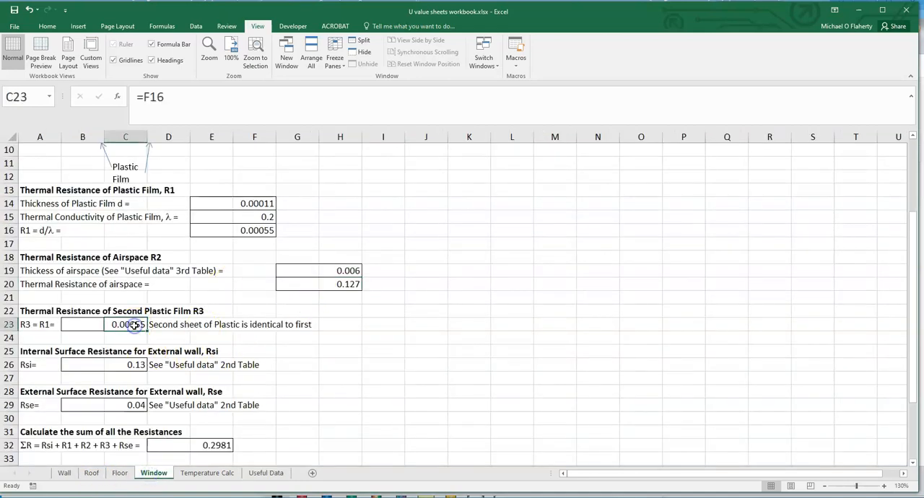
click(137, 364)
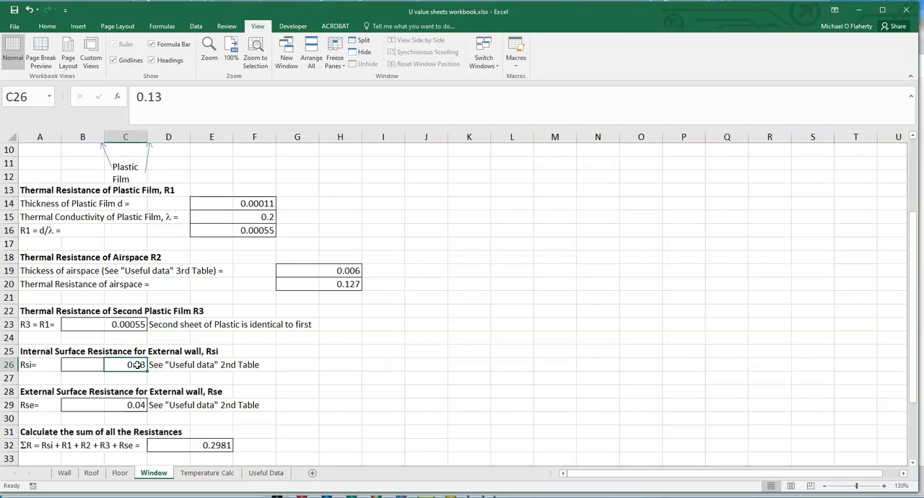
key(BackSpace)
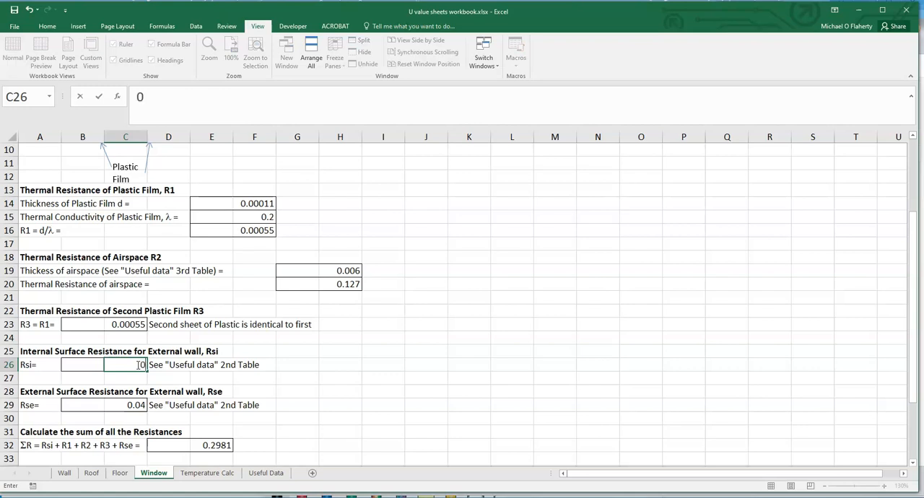
text(0)
key(Return)
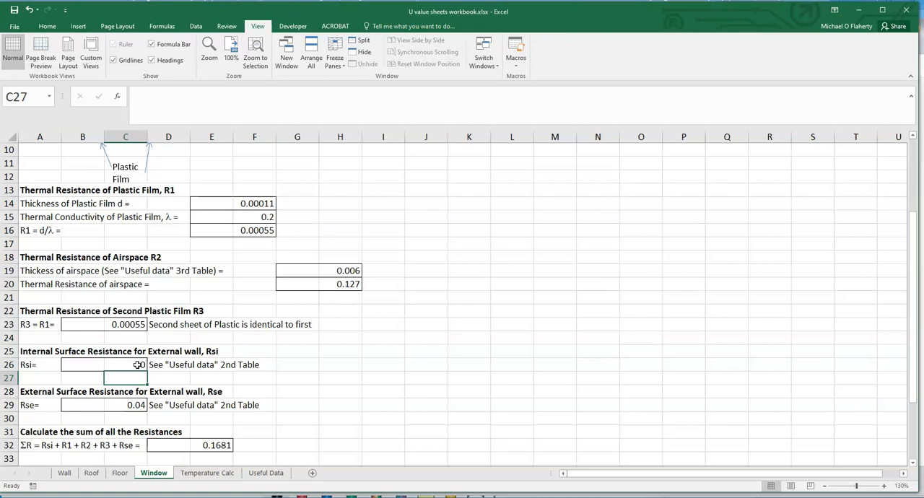
Step: Check the resistance sum formula and window U-value, and enter 5.95 W/(K·m²) as the Windows heat transfer coefficient in SimScale
click(220, 445)
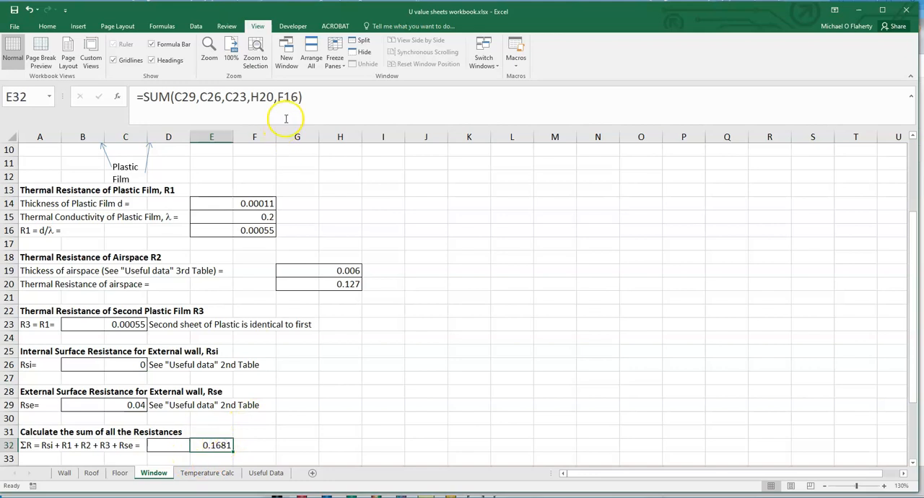
click(308, 96)
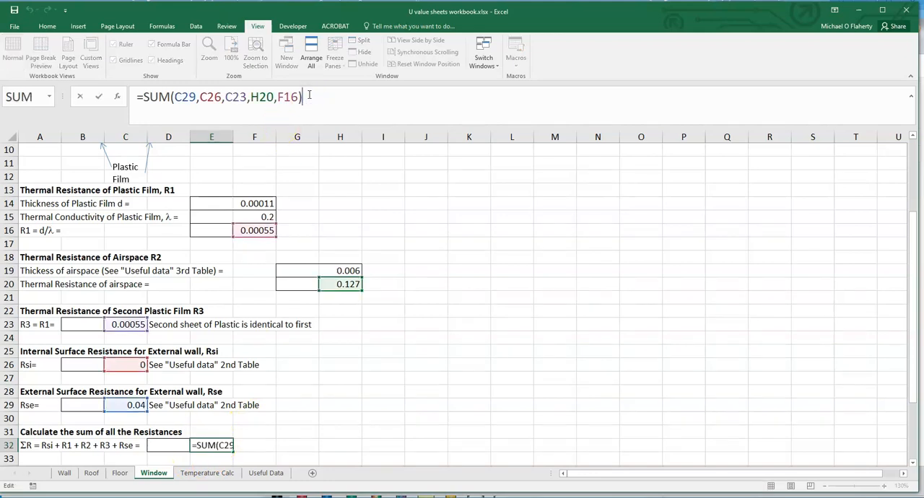
key(Return)
scroll(217, 387, down, 2)
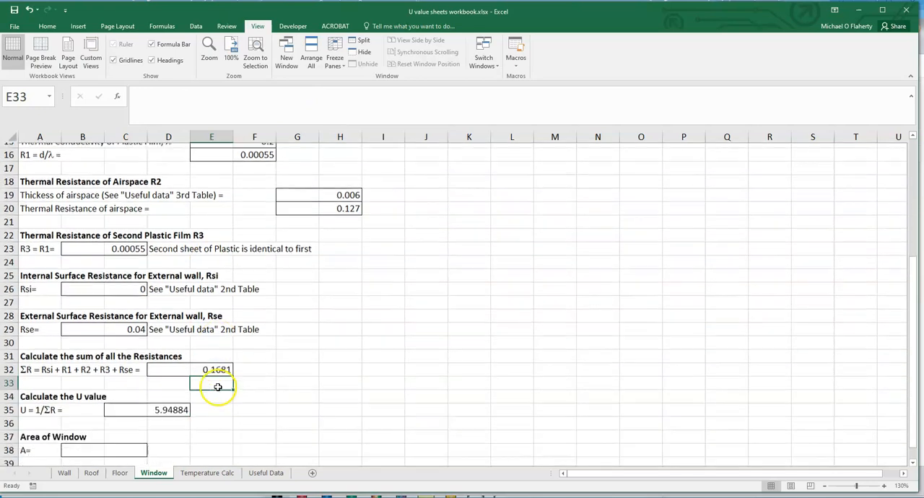
click(168, 405)
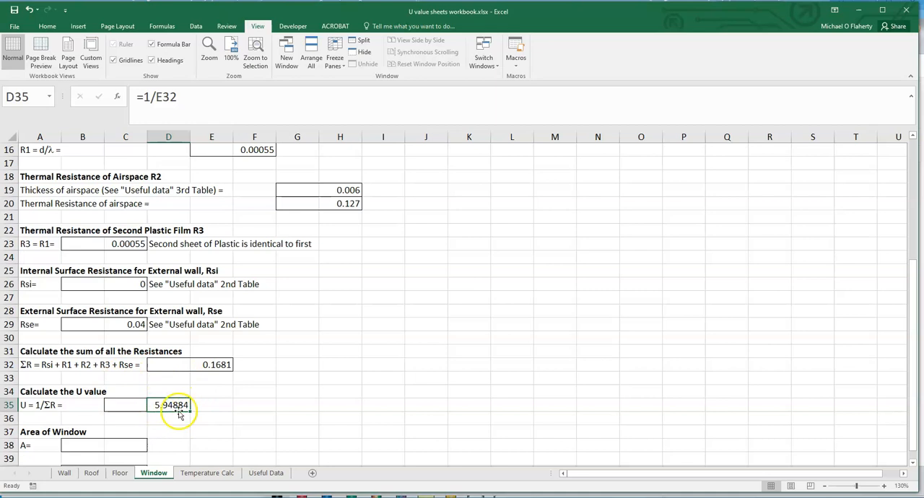
scroll(211, 404, up, 1)
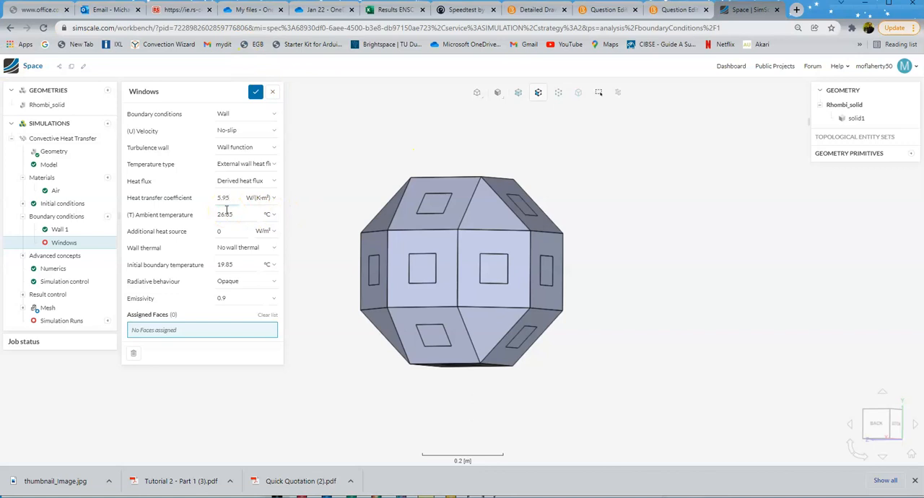
Step: Set the Windows ambient temperature to 20 °C, initial boundary temperature to 21 °C and radiative behaviour to Transparent
click(233, 217)
double_click(237, 265)
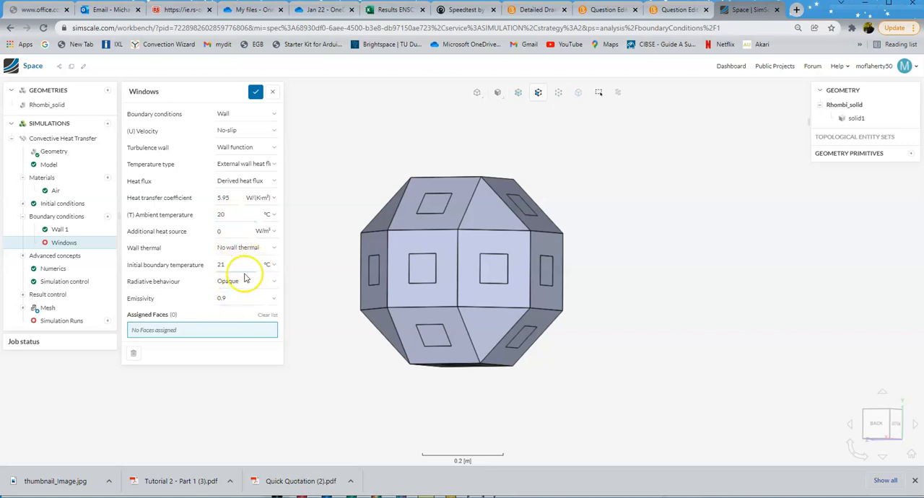
click(234, 282)
click(232, 300)
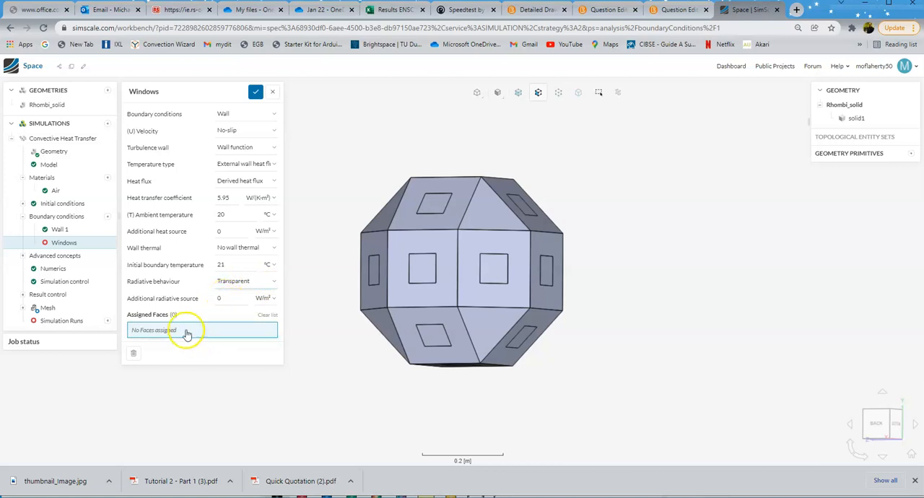
Step: Assign the eight window panes visible from the back of the module to the Windows boundary condition
click(436, 202)
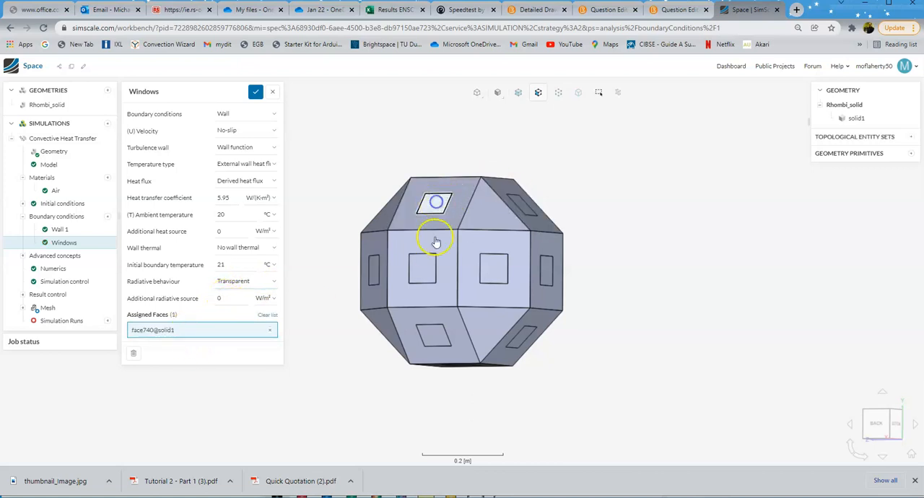
click(373, 271)
click(437, 334)
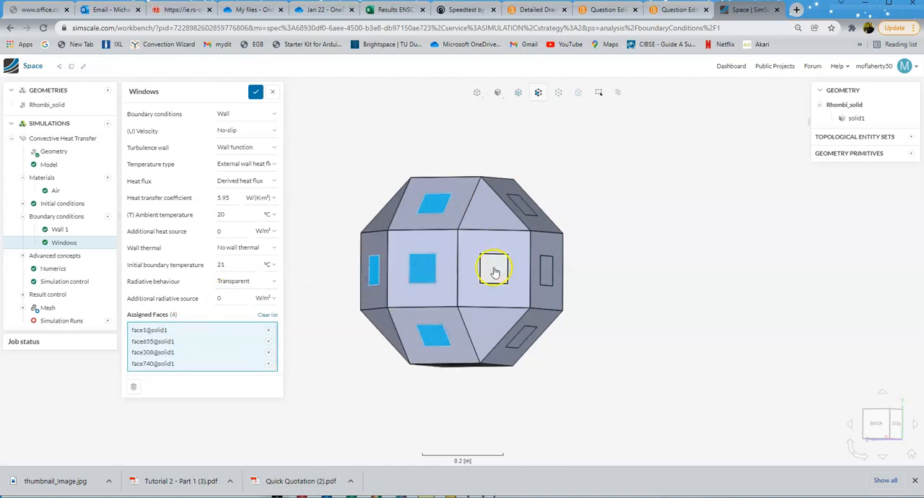
click(496, 267)
click(546, 269)
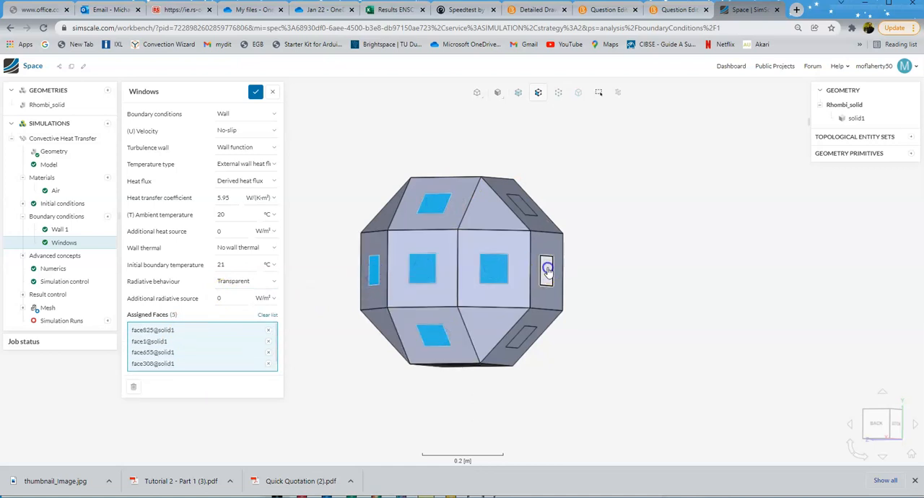
click(525, 211)
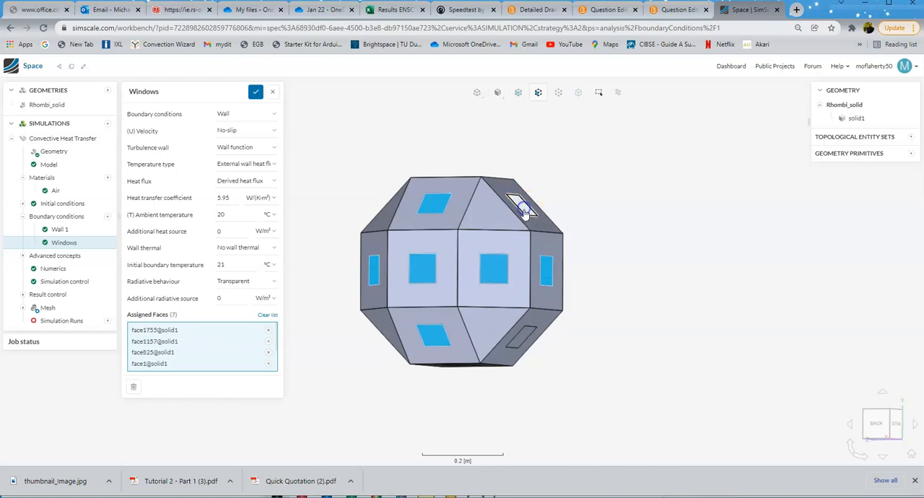
click(519, 339)
Step: Assign the eight window panes visible from the front of the module to the Windows boundary condition
drag(612, 295, 182, 232)
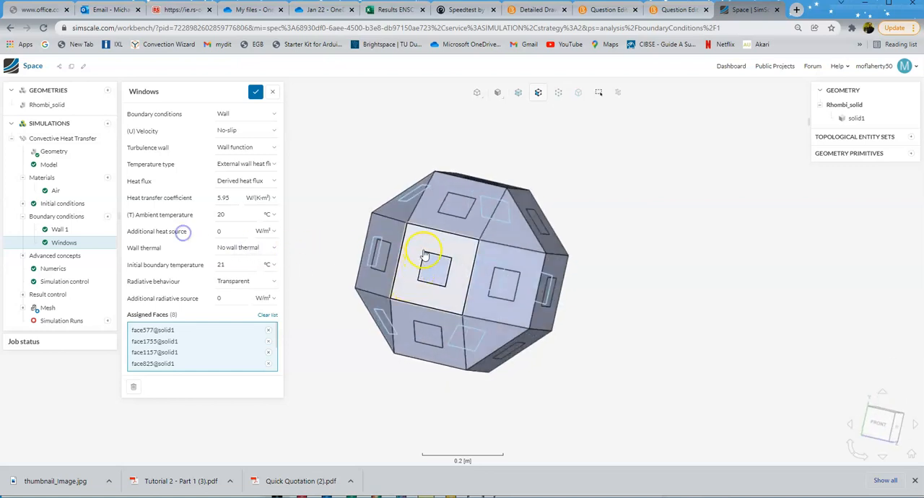
click(377, 257)
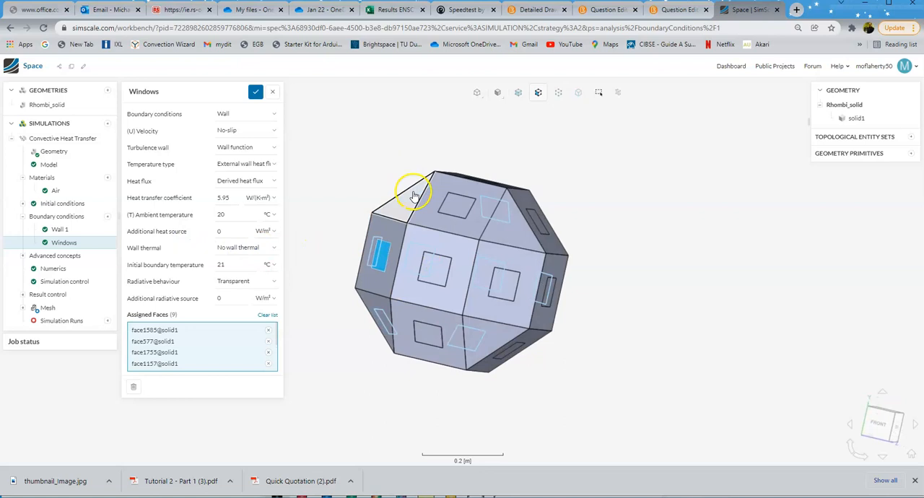
click(430, 334)
click(433, 268)
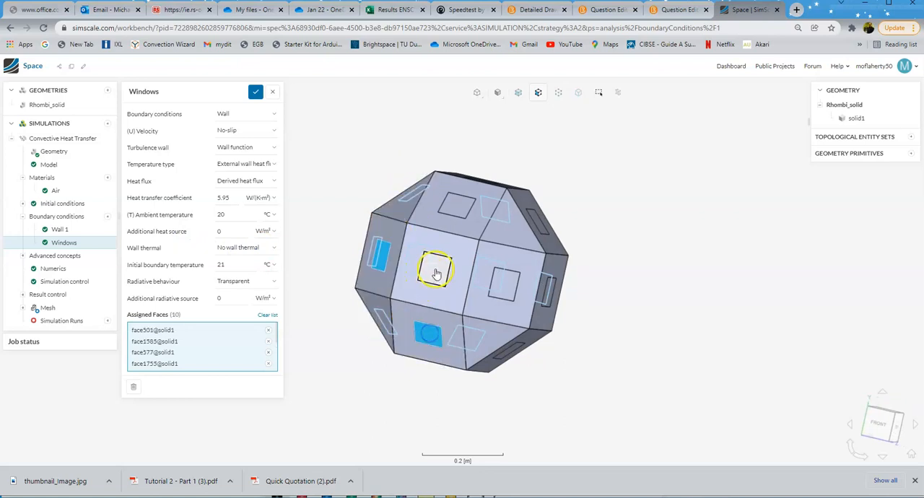
click(453, 208)
click(505, 284)
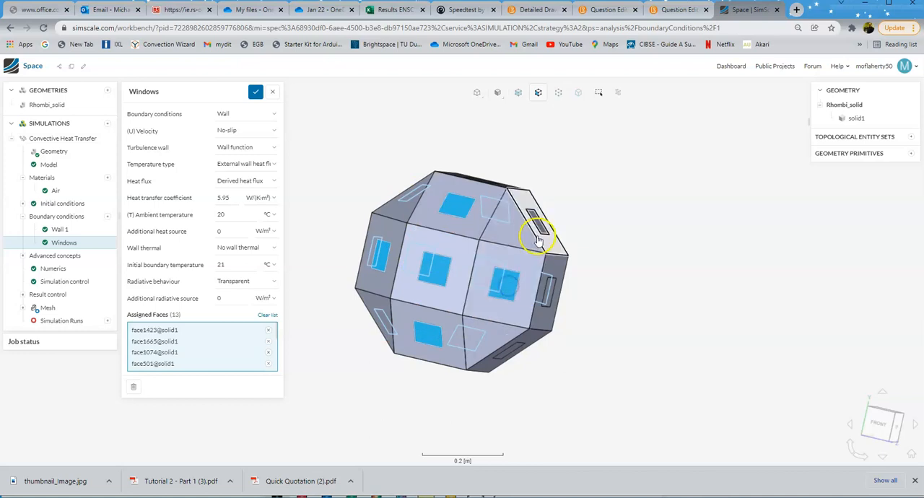
click(538, 225)
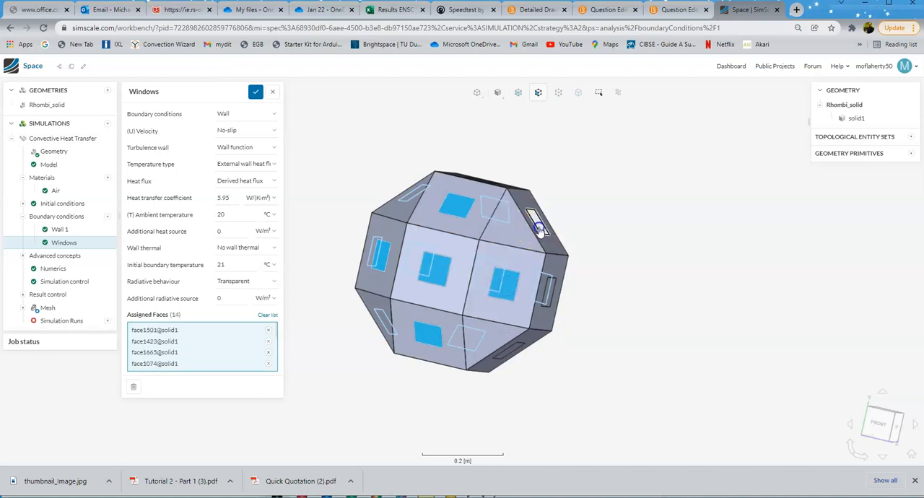
click(549, 292)
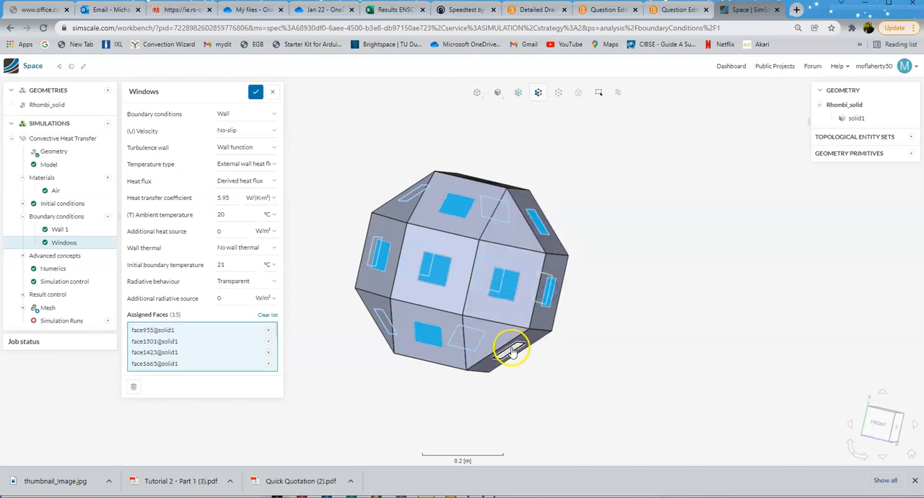
click(511, 352)
Step: Assign the two remaining window panes to the Windows boundary condition and save it
drag(594, 363, 514, 450)
click(435, 353)
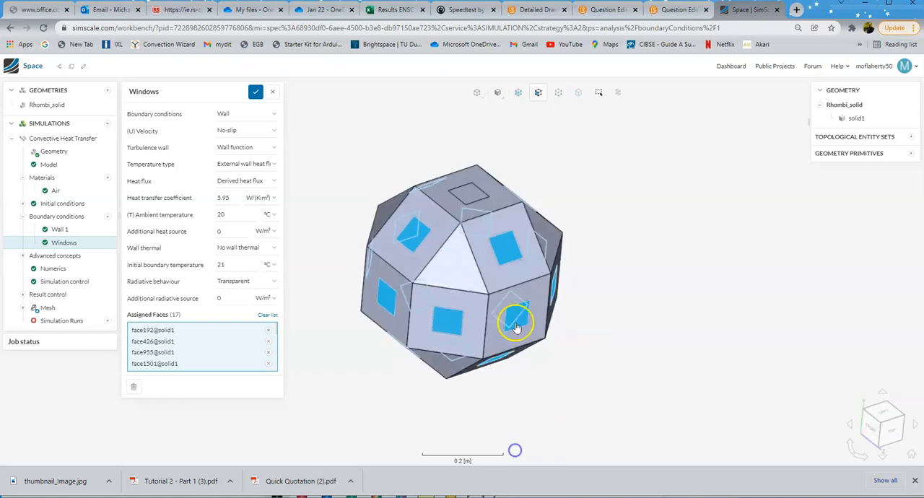
click(469, 193)
drag(643, 247, 612, 178)
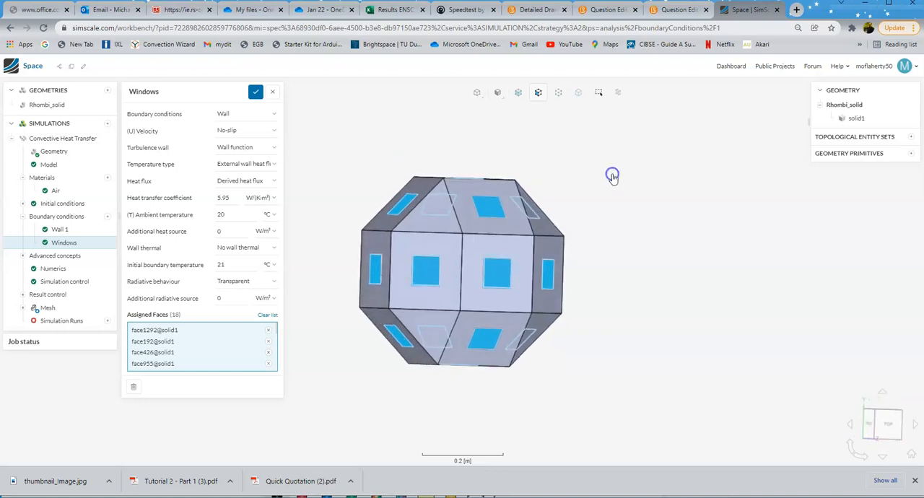
click(255, 91)
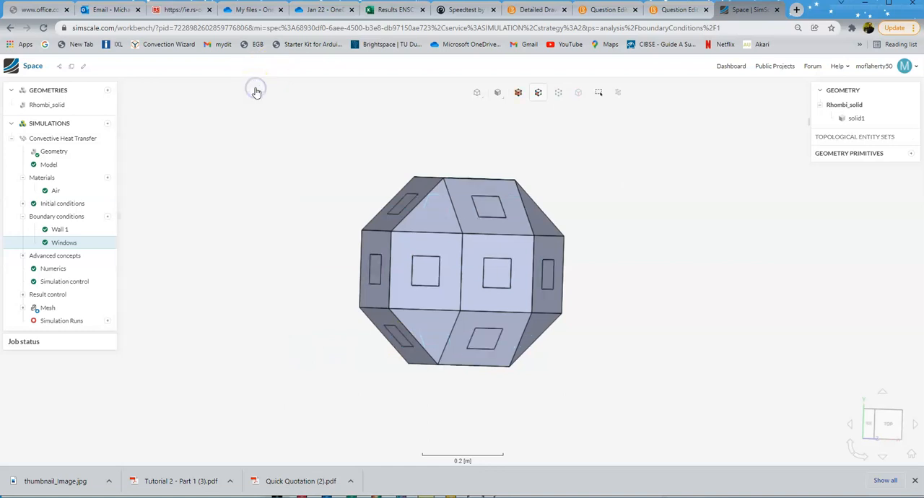
Step: Hide one outer wall face and the window pane within it to expose the sphere inside the module
click(81, 242)
drag(387, 381, 334, 379)
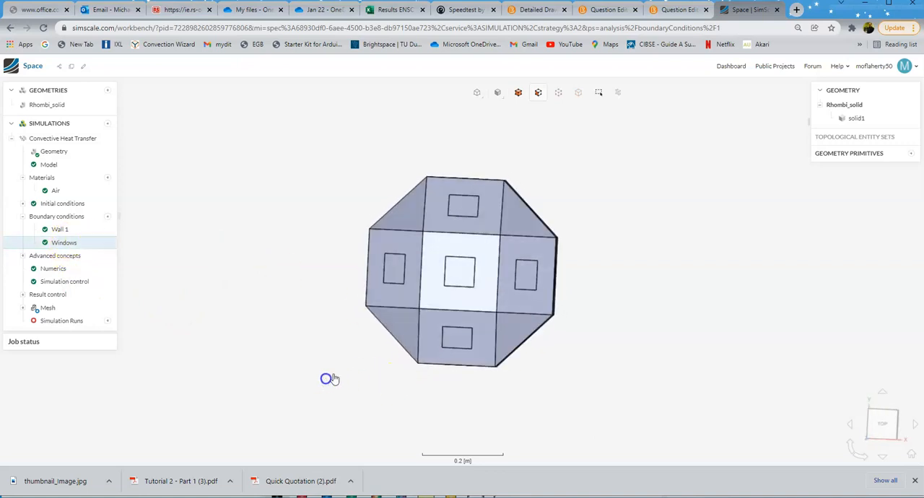
right_click(431, 316)
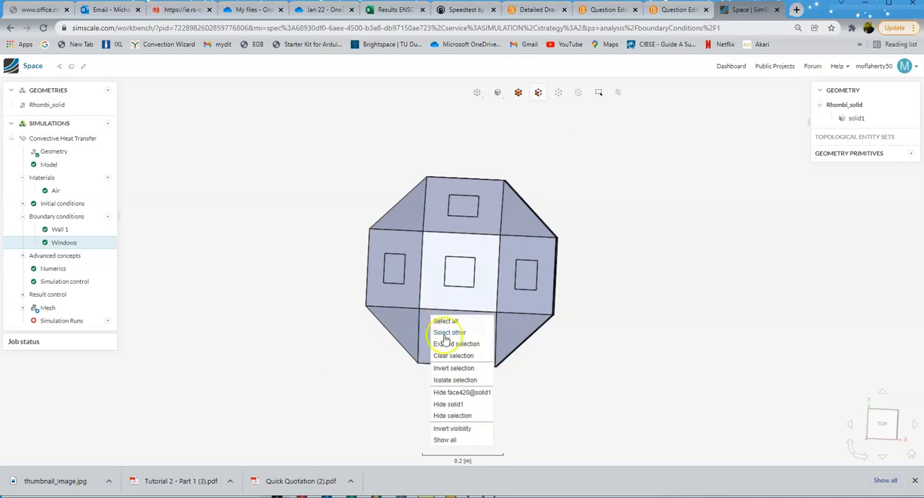
click(448, 394)
drag(483, 398, 513, 397)
click(467, 330)
drag(466, 329, 466, 338)
right_click(467, 338)
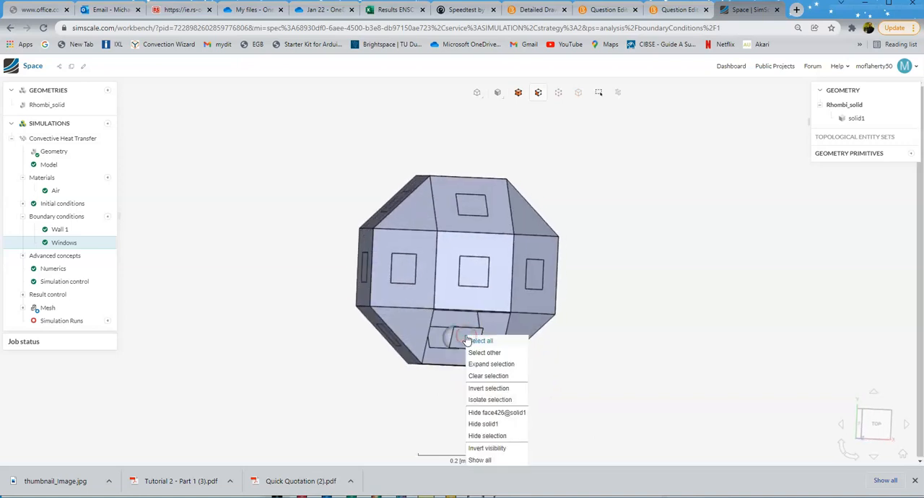
click(489, 413)
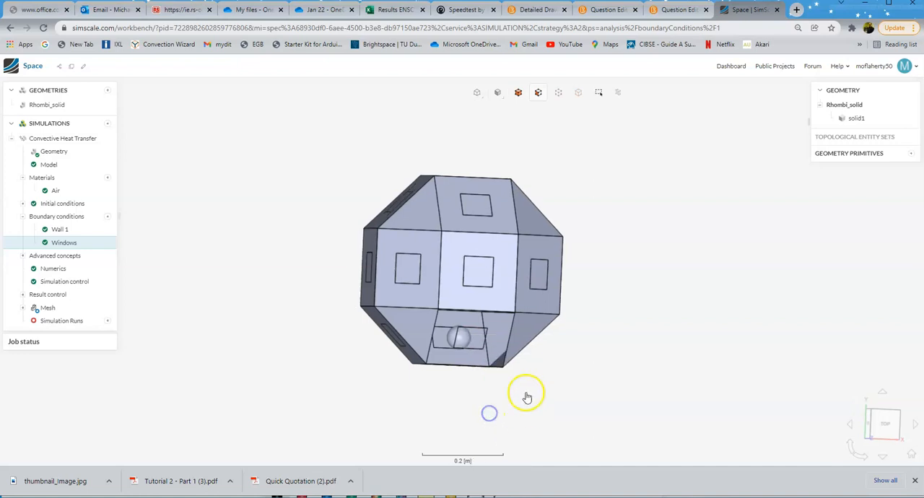
drag(587, 367, 614, 368)
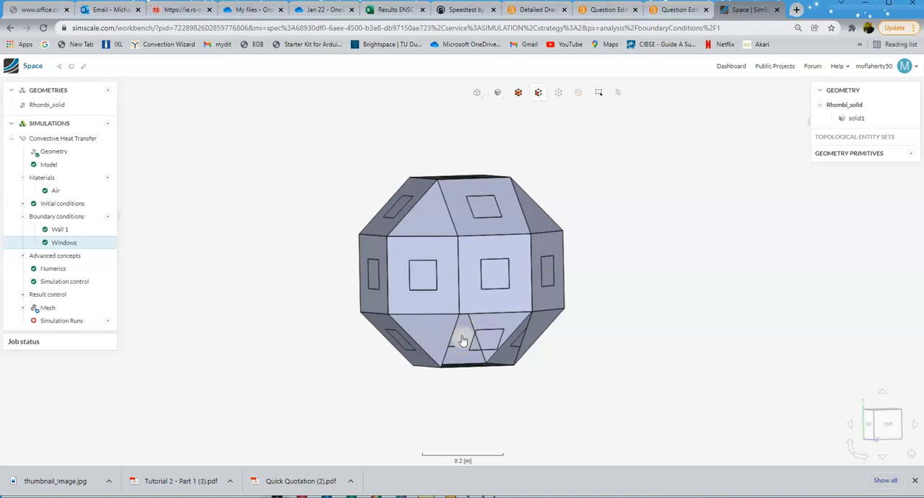
Step: Create a new Wall boundary condition and assign the internal sphere's face to it
click(107, 216)
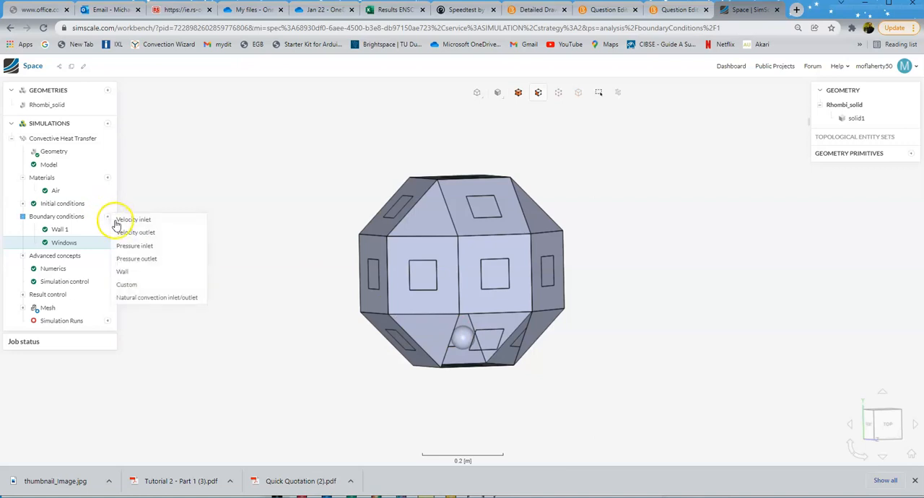
click(128, 272)
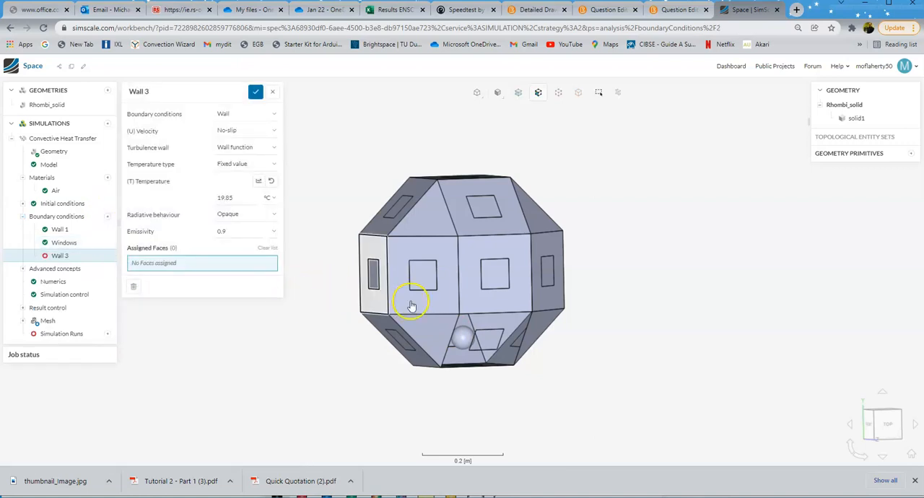
click(467, 339)
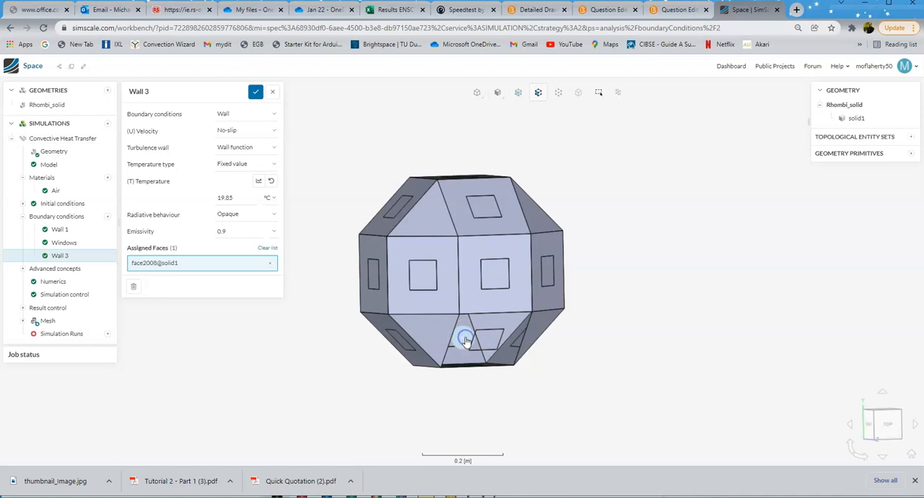
Step: Set the sphere's wall condition to Turbulent heat flux with a 100 W Power heat source and 200 °C initial boundary temperature
click(234, 165)
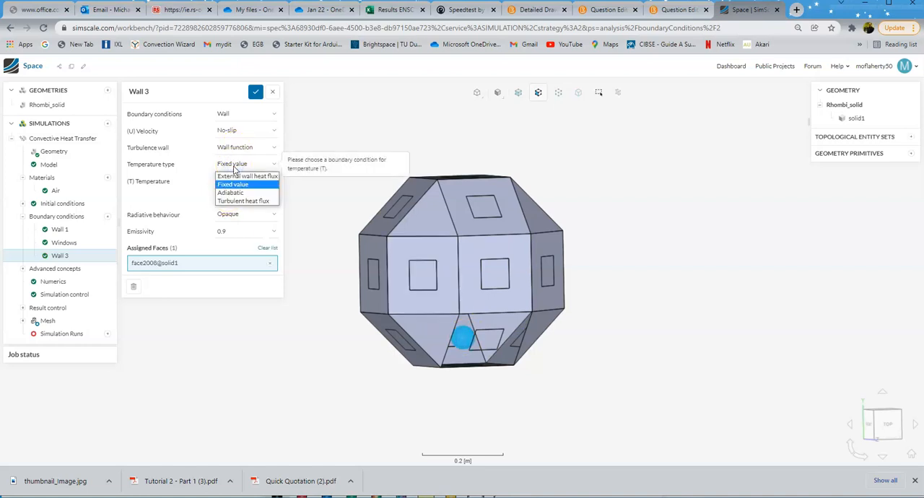
click(236, 202)
click(236, 200)
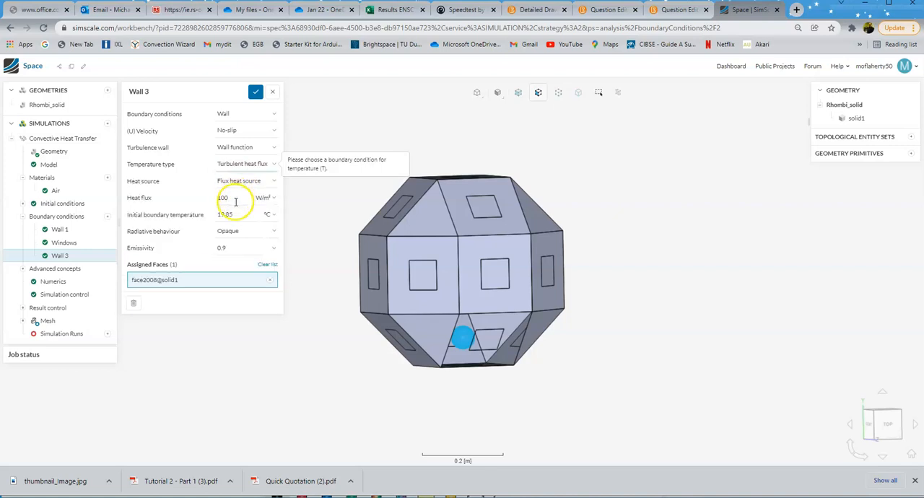
click(274, 182)
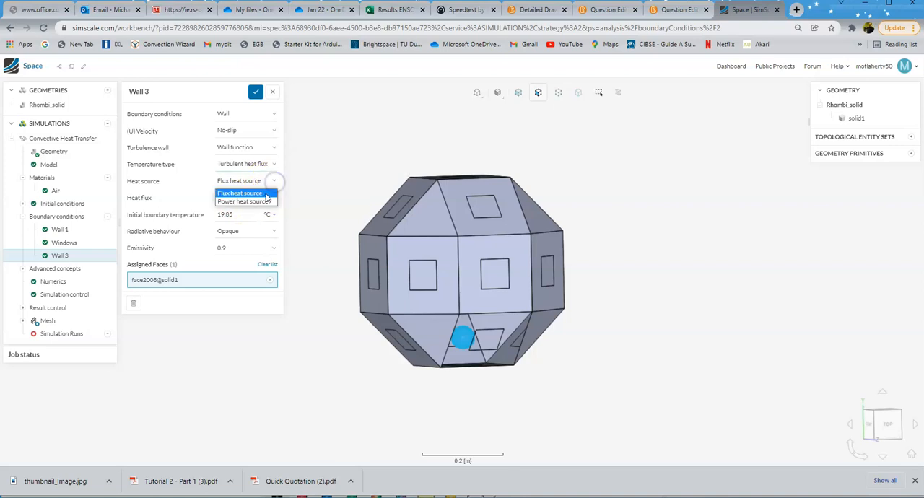
click(264, 201)
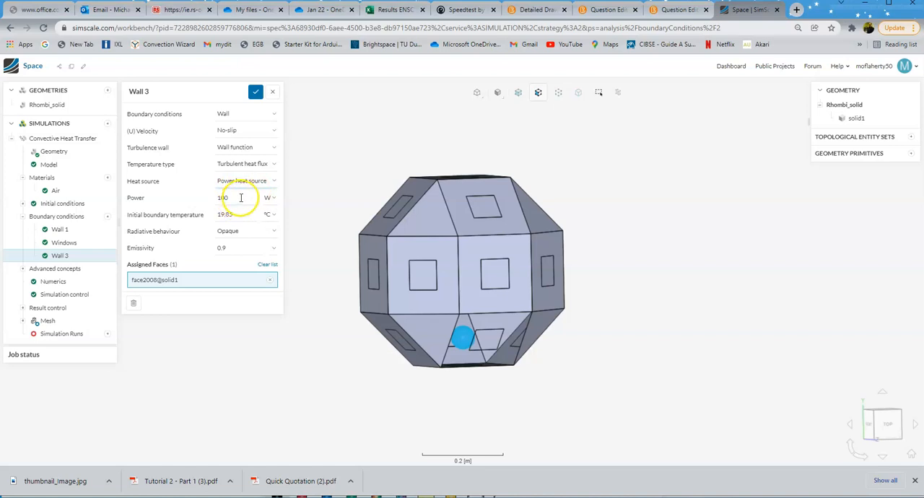
double_click(239, 197)
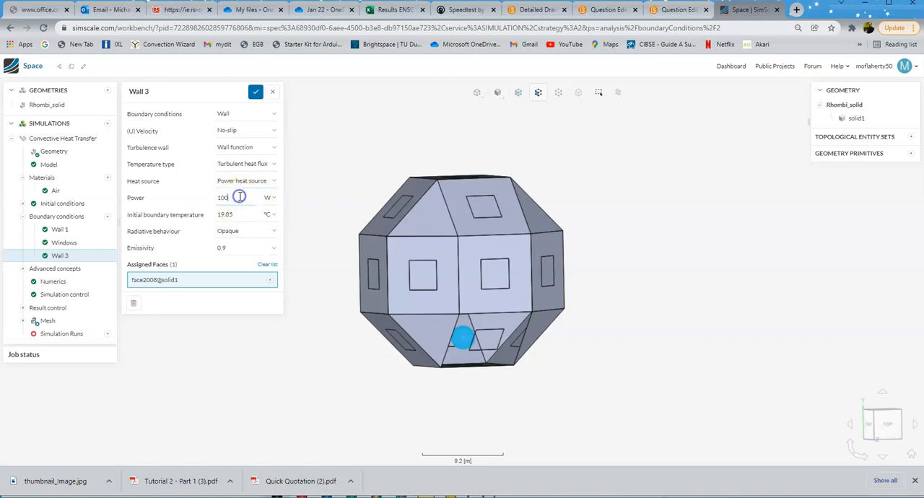
click(233, 215)
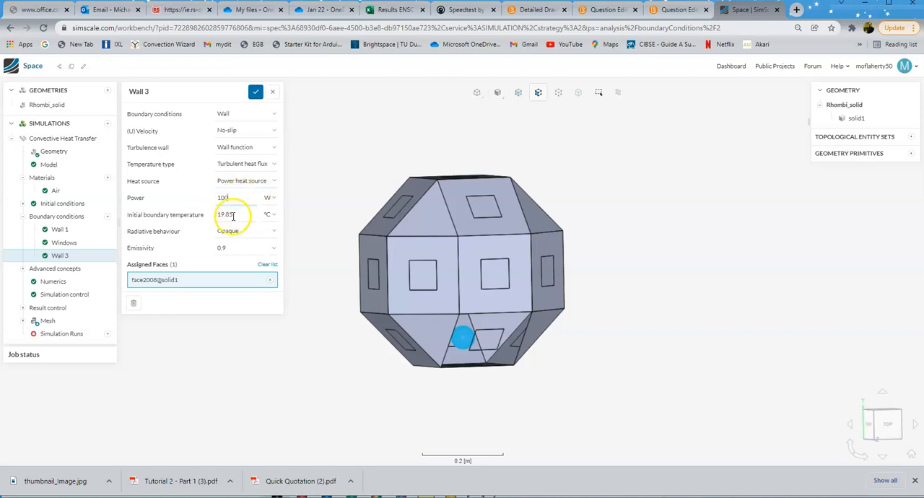
double_click(233, 214)
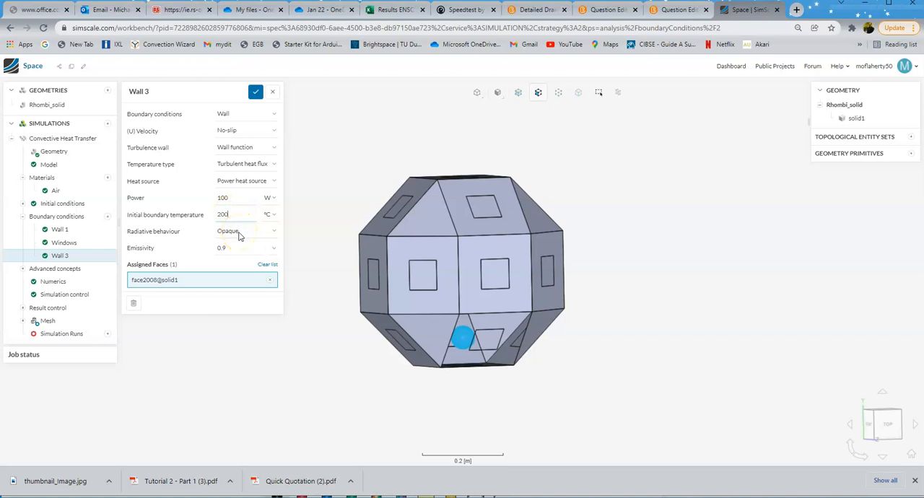
Step: Show all hidden faces of the module again
right_click(481, 324)
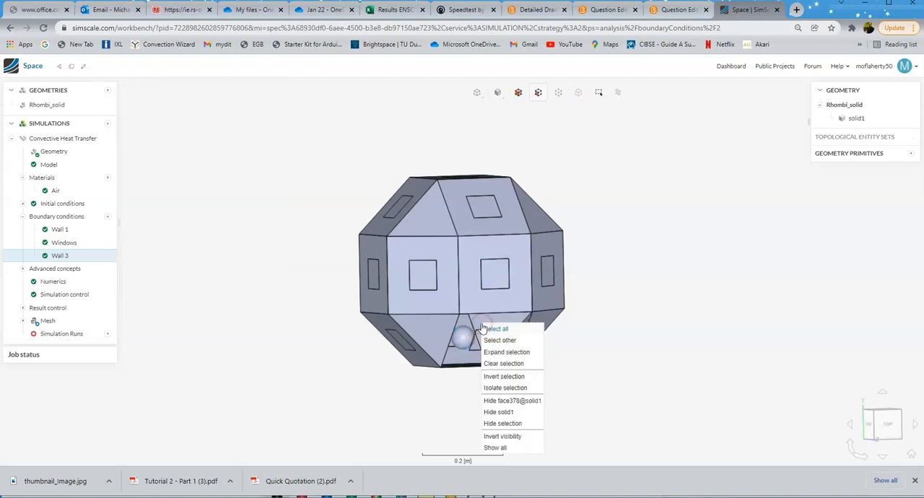
click(496, 329)
right_click(497, 328)
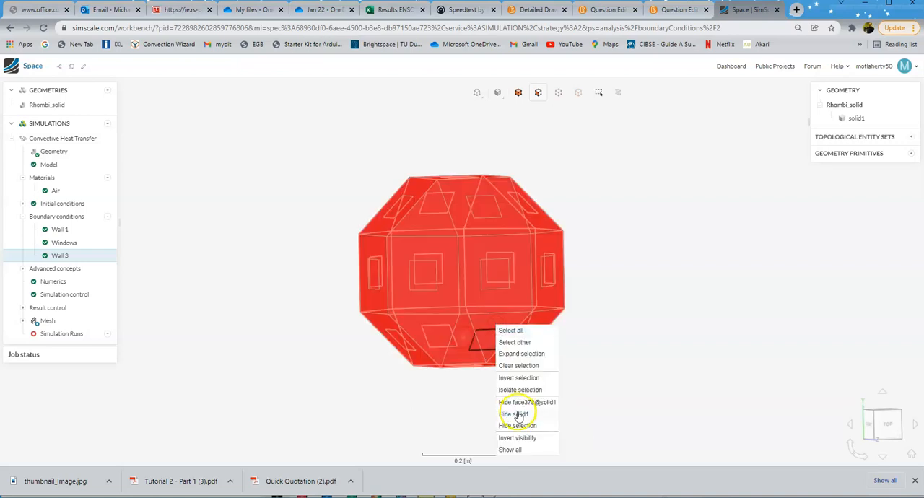
click(511, 451)
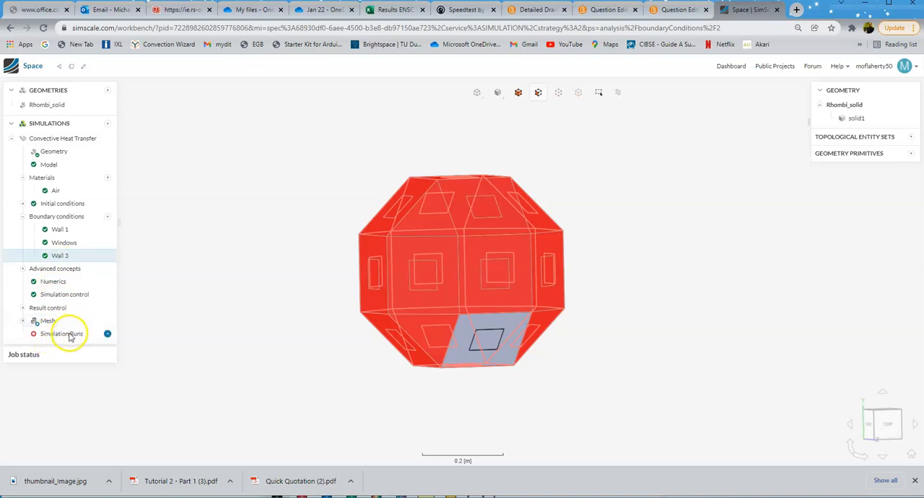
Step: Start a new simulation run named Run 1 and inspect the generated mesh on the module
click(107, 335)
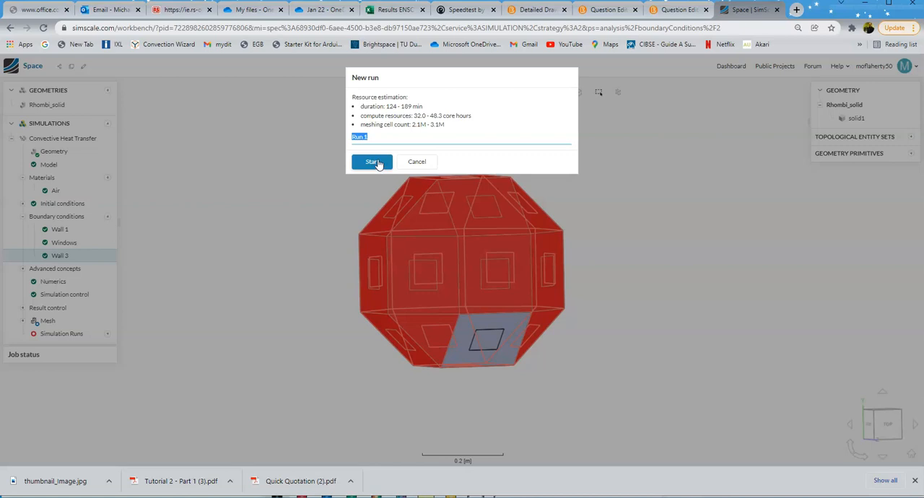
click(372, 162)
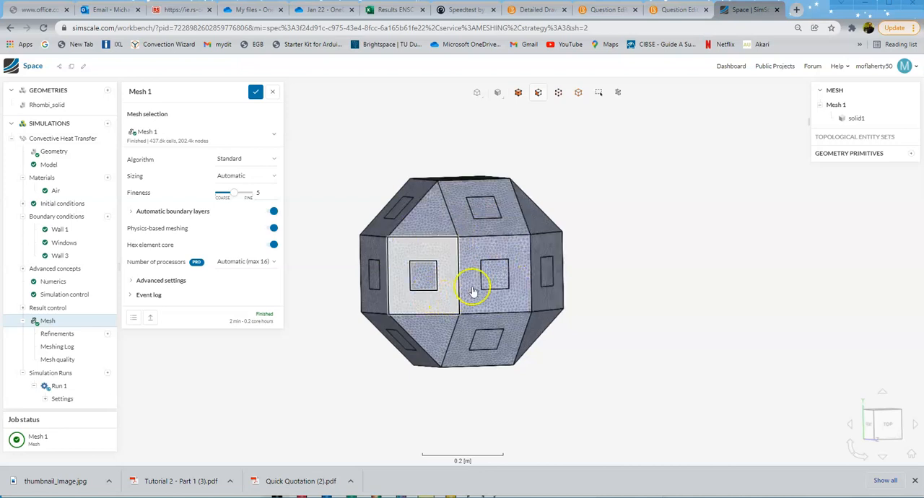
click(424, 282)
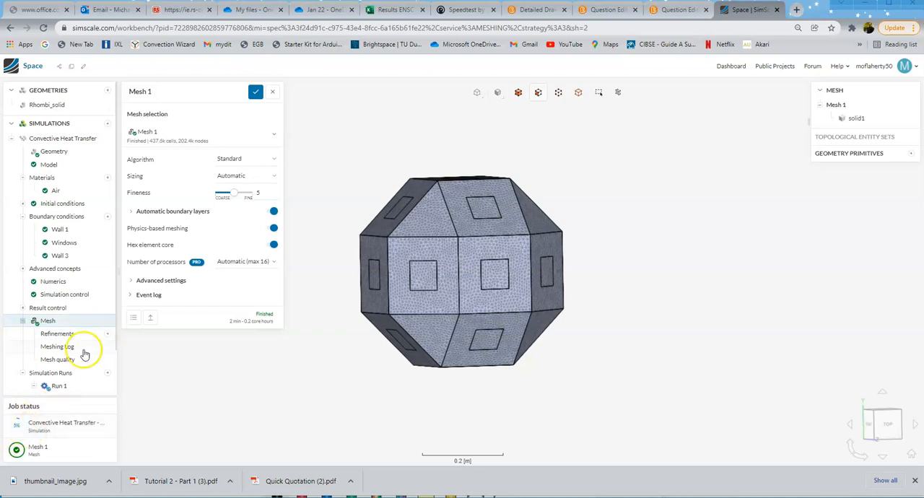
Step: Open Run 1's residuals convergence plot and examine the h and k residual curves
scroll(78, 364, down, 1)
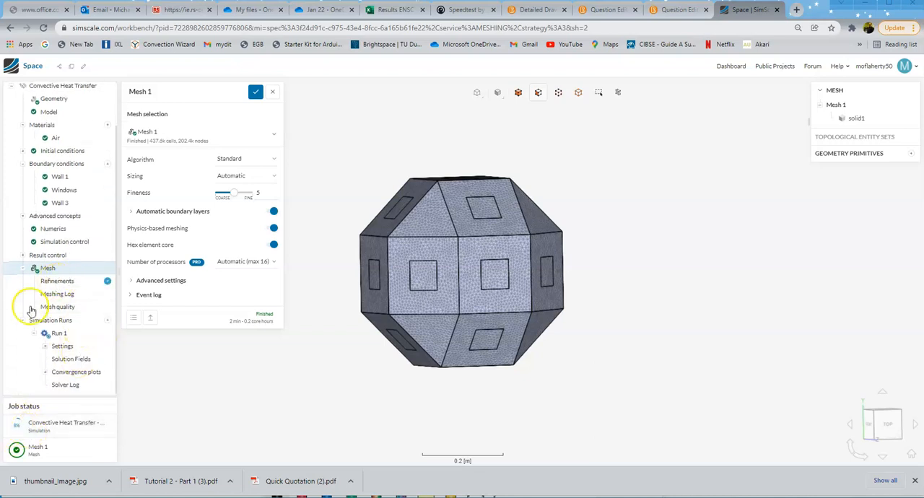
click(72, 373)
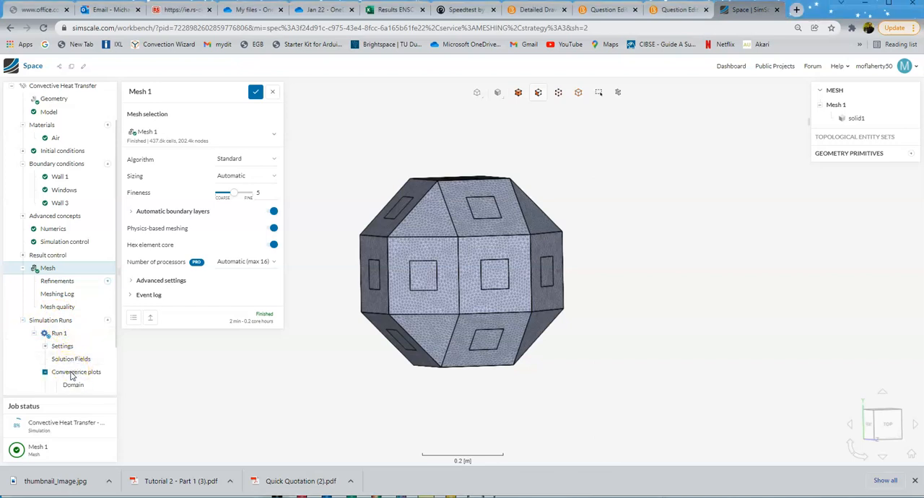
scroll(72, 375, down, 1)
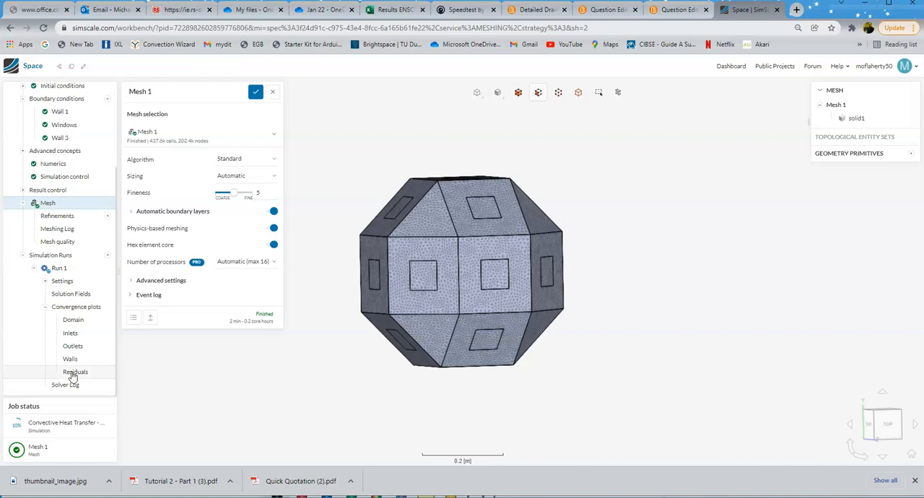
click(74, 373)
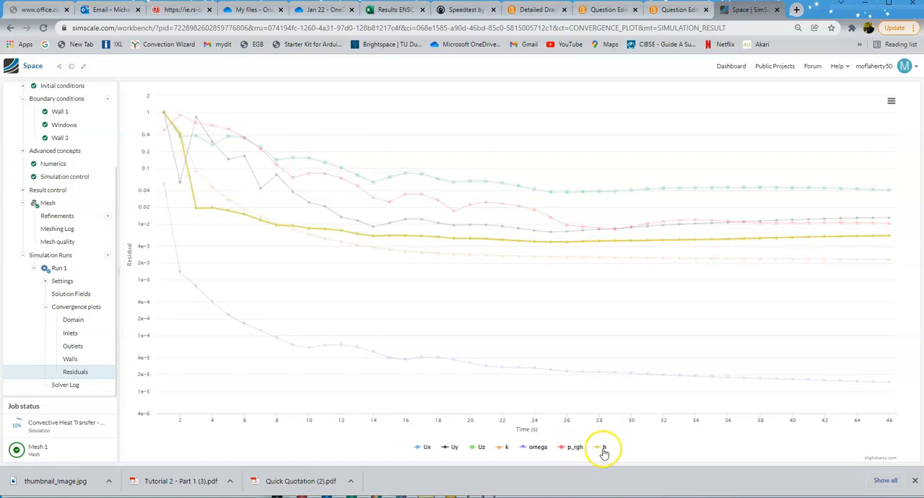
mouse_move(495, 262)
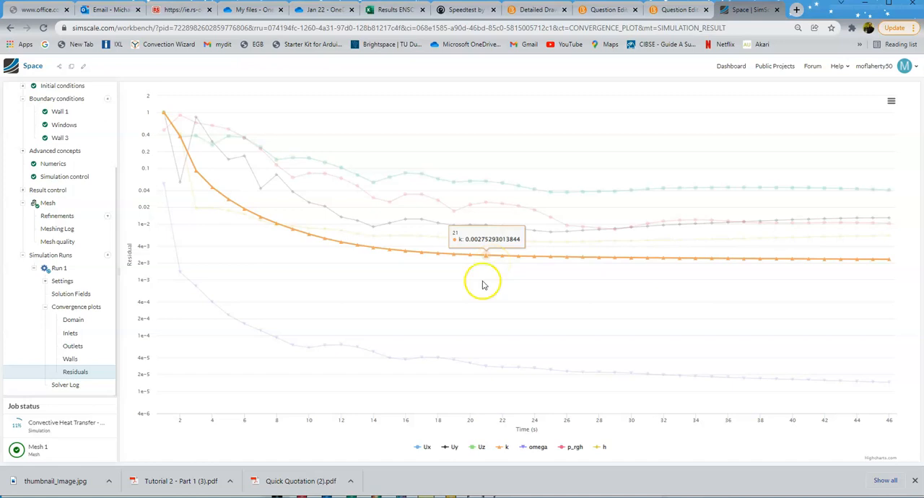
Step: Open Run 1's solution fields and invert the Z-oriented cutting plane's direction to expose the flow inside the module
mouse_move(429, 365)
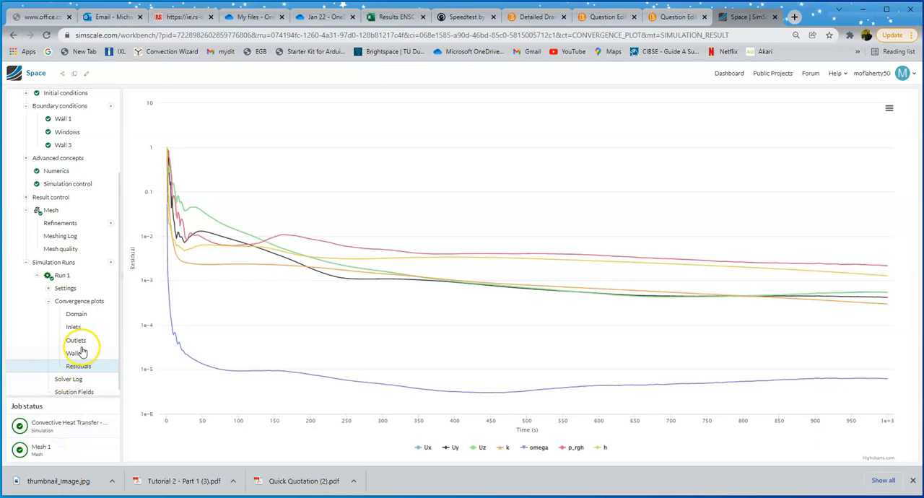
scroll(82, 350, down, 1)
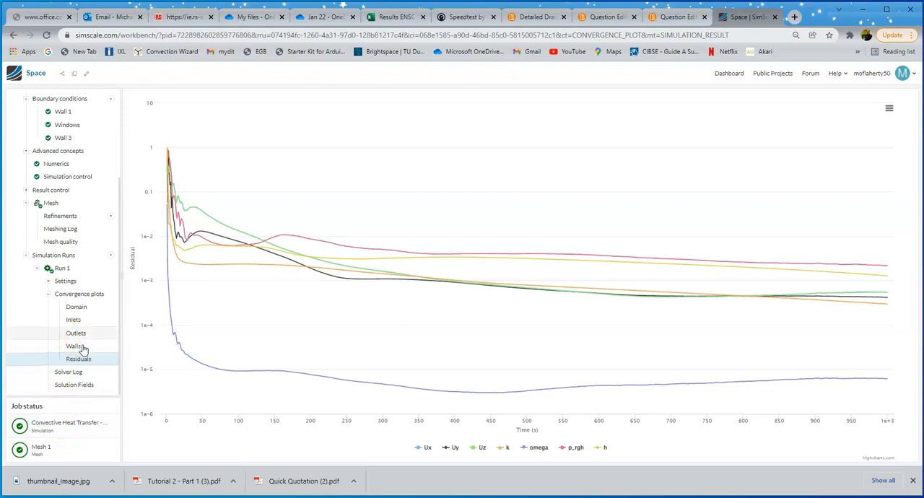
click(70, 386)
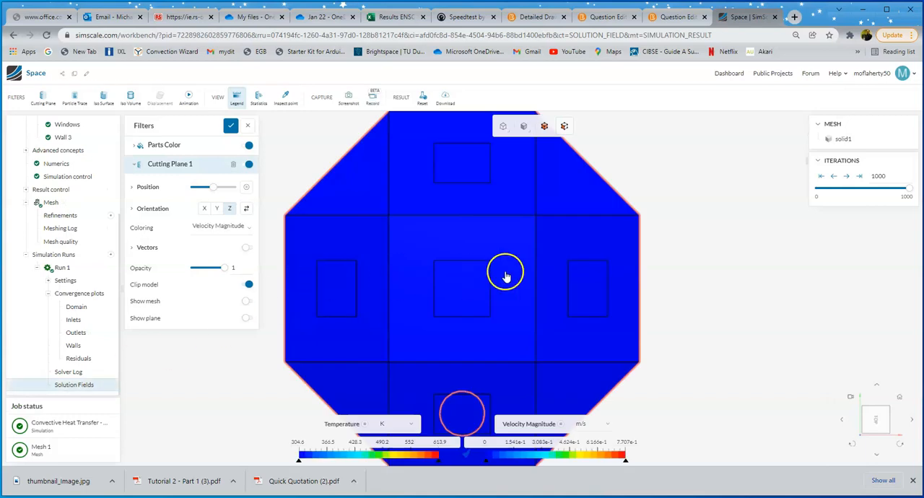
scroll(693, 357, down, 3)
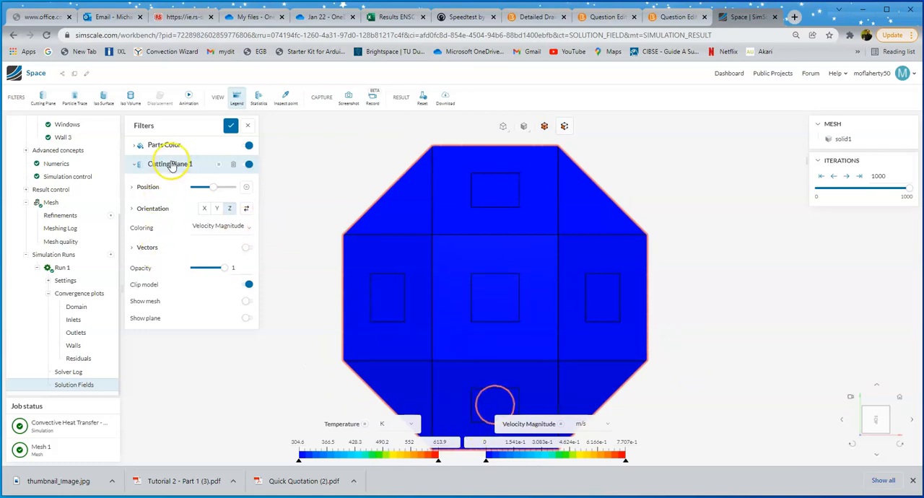
click(247, 209)
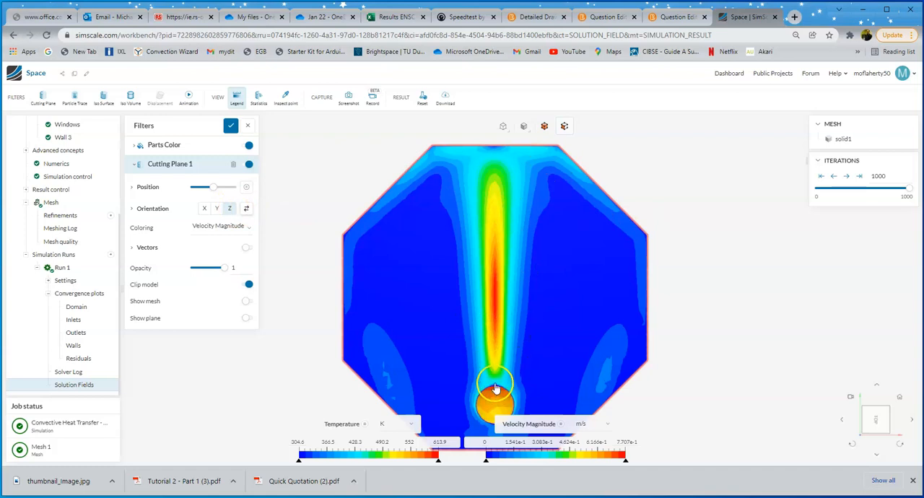
Step: Color the cutting plane by temperature and lower the legend's upper color limit to about 340 K
click(223, 226)
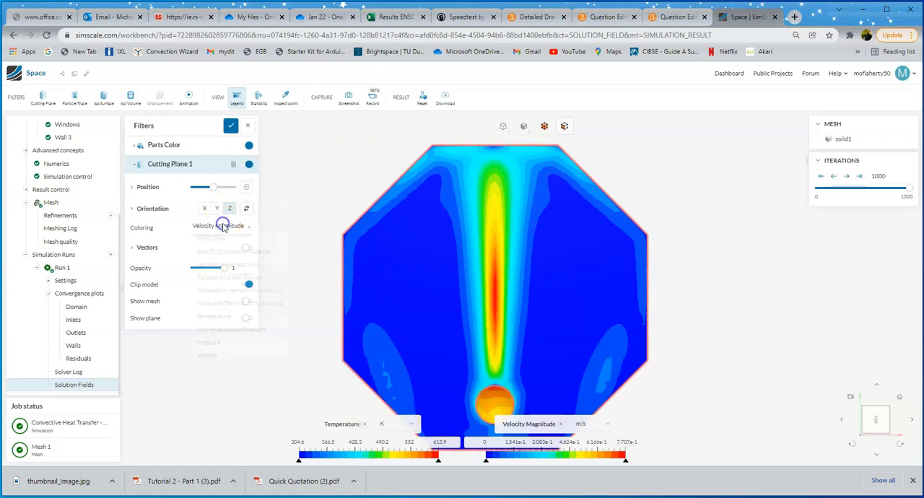
click(214, 320)
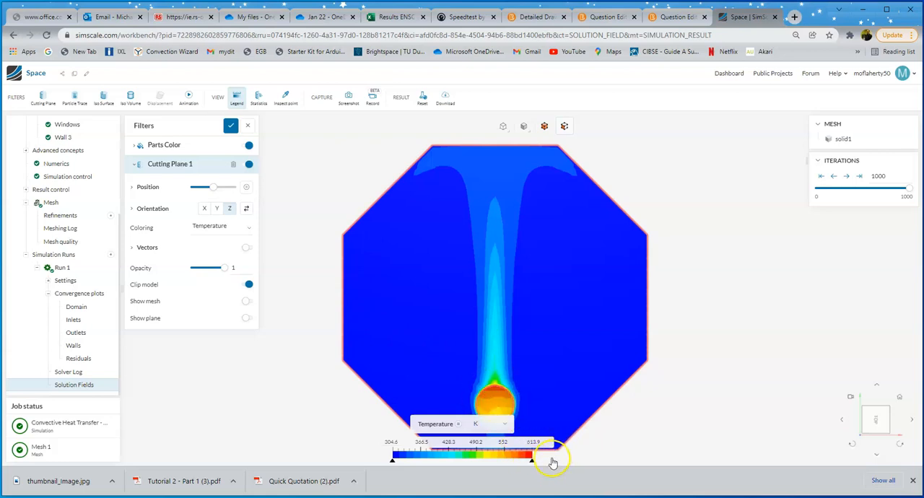
drag(527, 463, 421, 454)
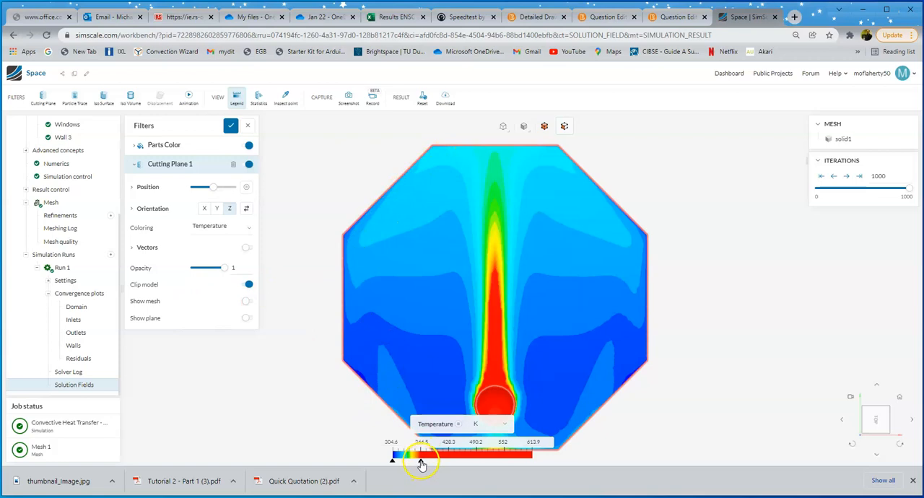
drag(418, 463, 407, 461)
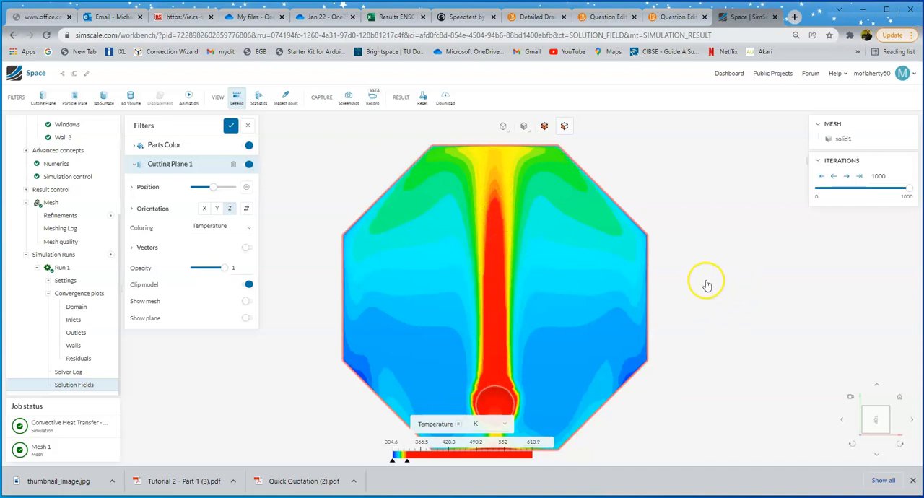
scroll(686, 292, down, 2)
scroll(691, 279, down, 2)
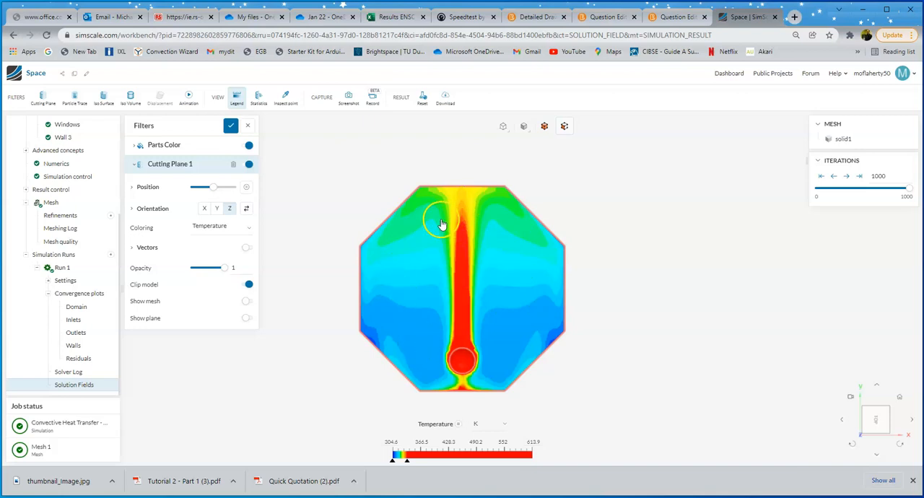
Step: Show the cutting plane's temperature statistics and change the temperature unit to °C
click(259, 101)
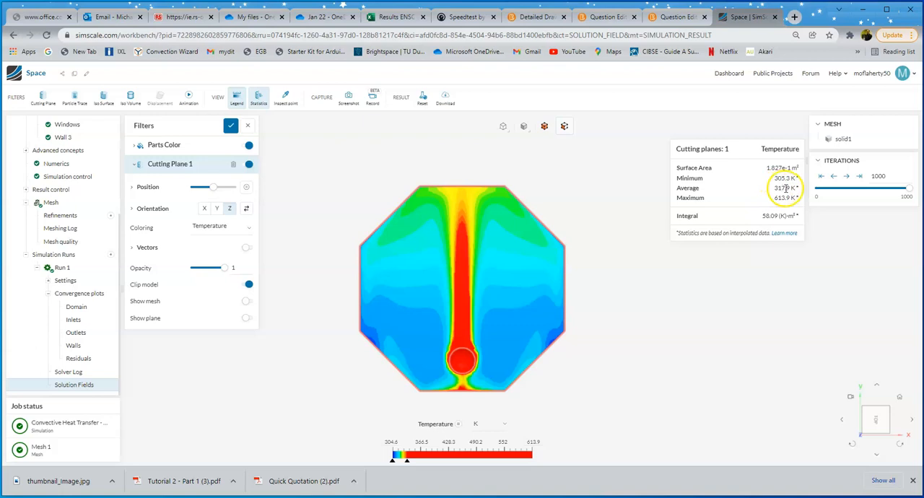
click(504, 424)
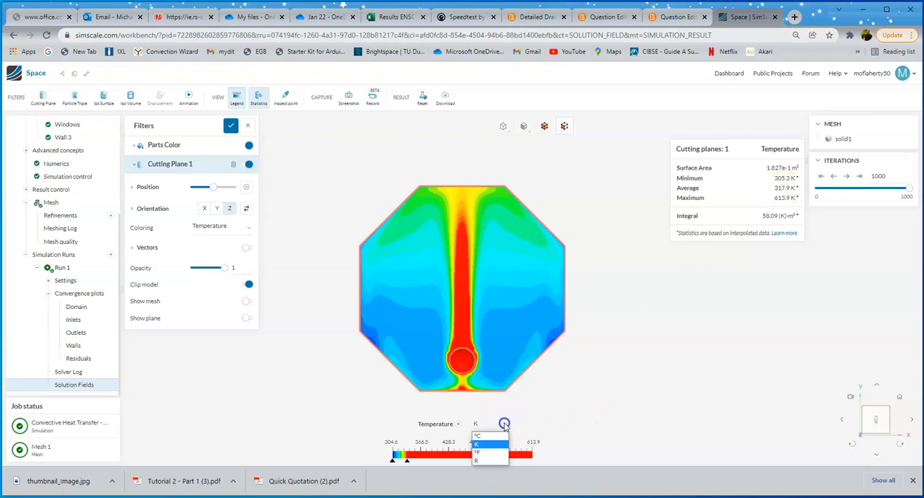
click(488, 436)
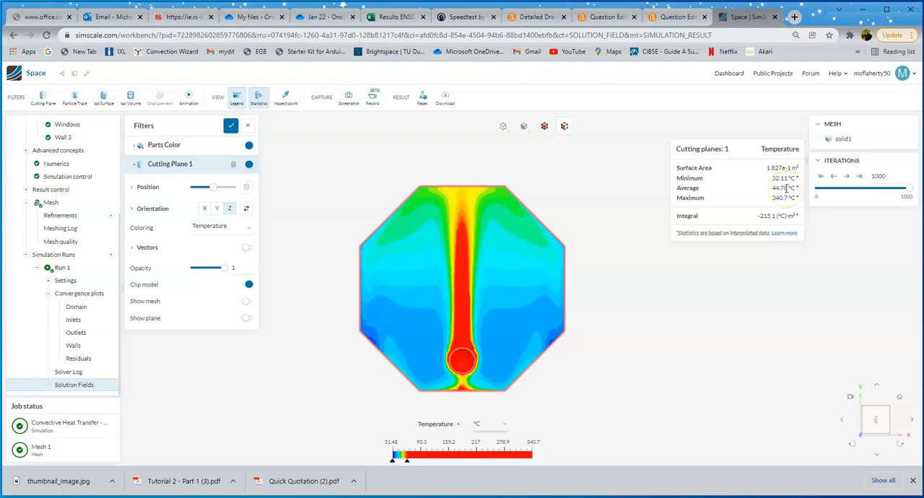
Step: Enable velocity vectors on the cutting plane and set their scale factor to 0.44
click(247, 249)
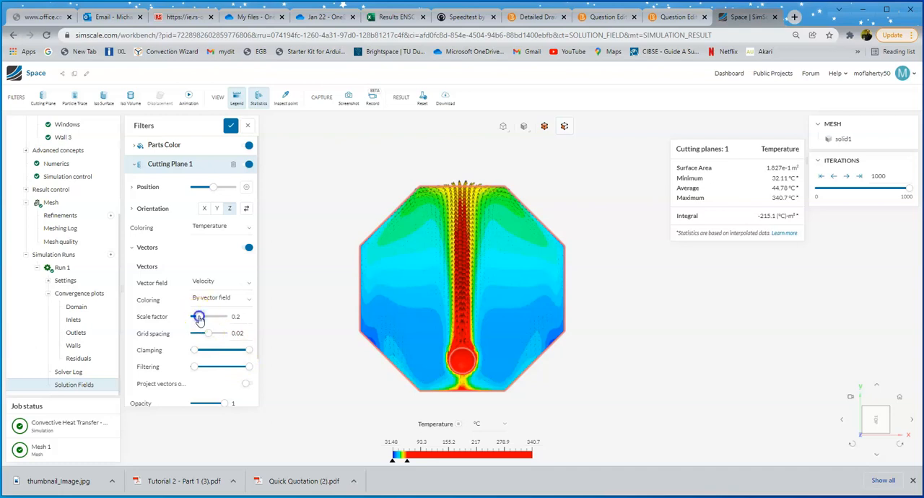
drag(200, 319, 207, 321)
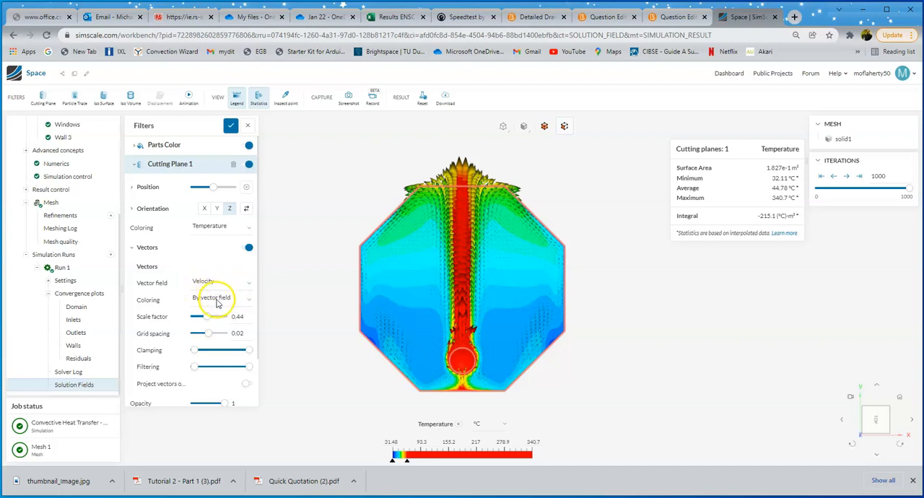
Step: Switch the cutting plane's coloring to velocity magnitude for comparison, and return it to temperature
click(218, 228)
mouse_move(224, 360)
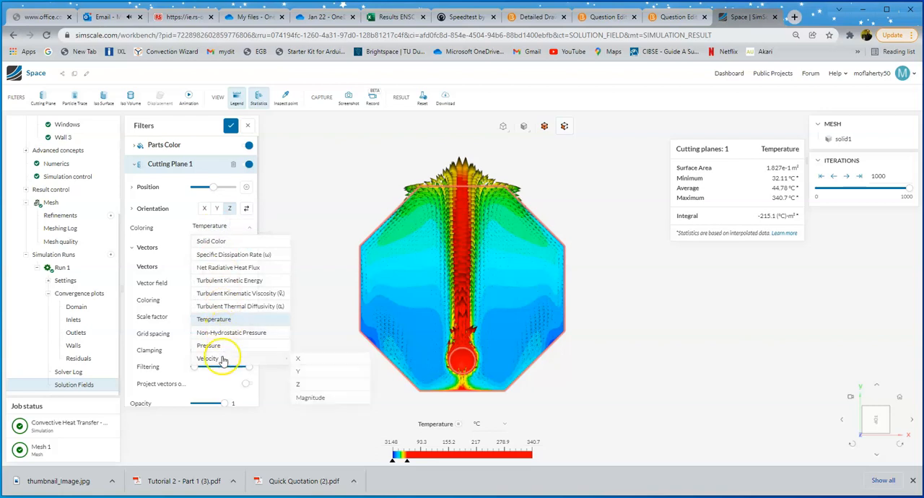
click(316, 397)
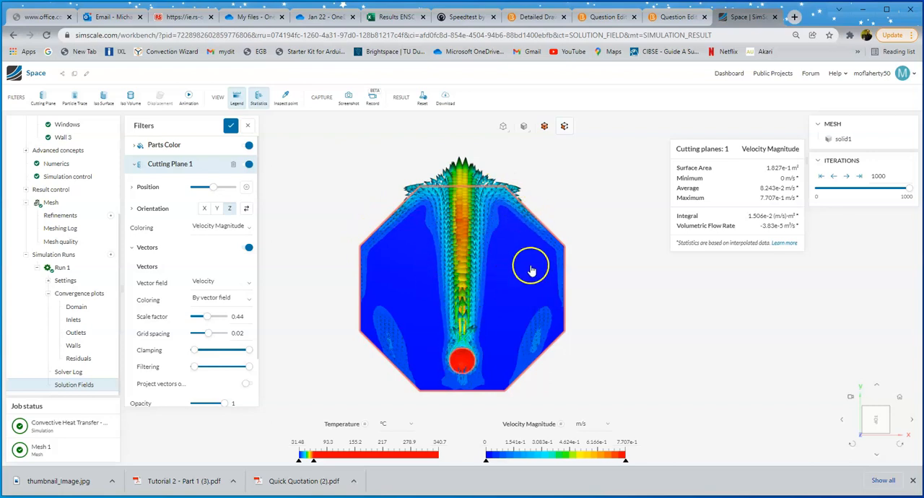
click(214, 228)
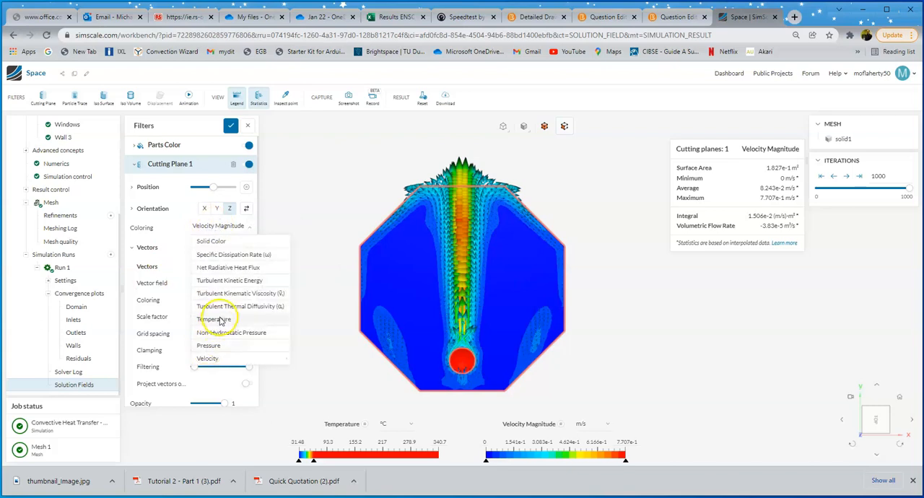
click(219, 320)
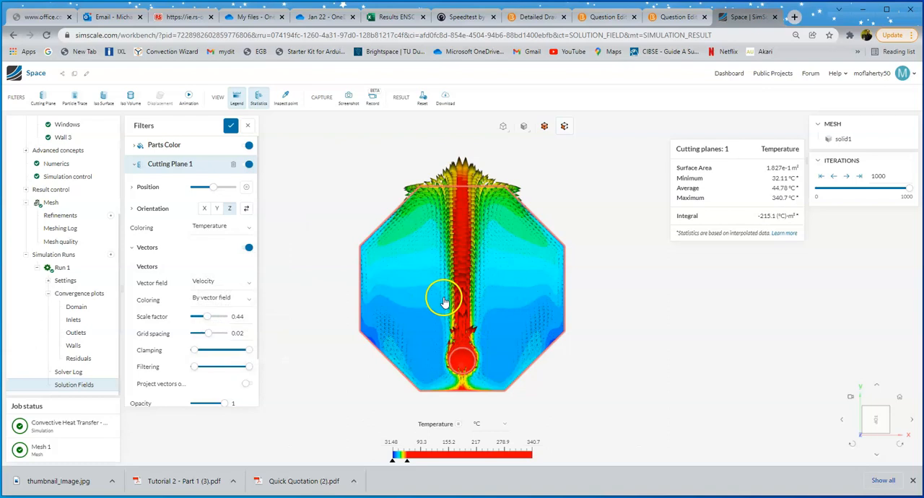